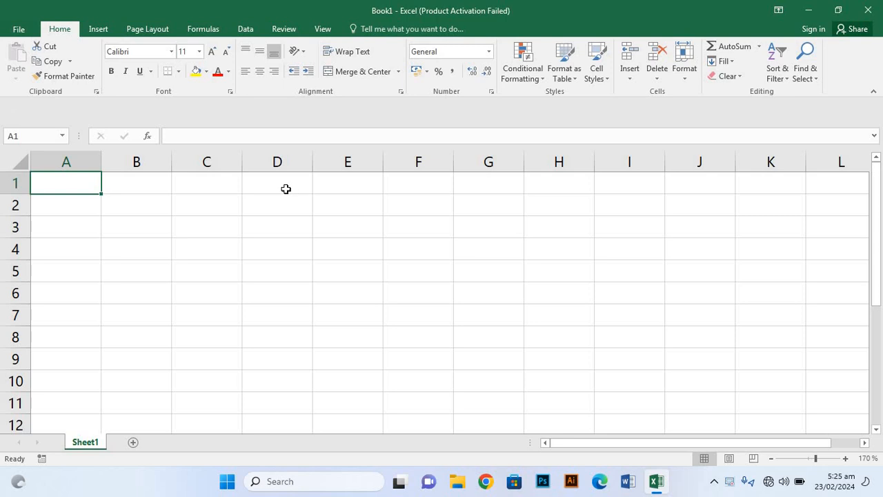
Step: Enter the column header "Product" in cell E1
left_click(352, 182)
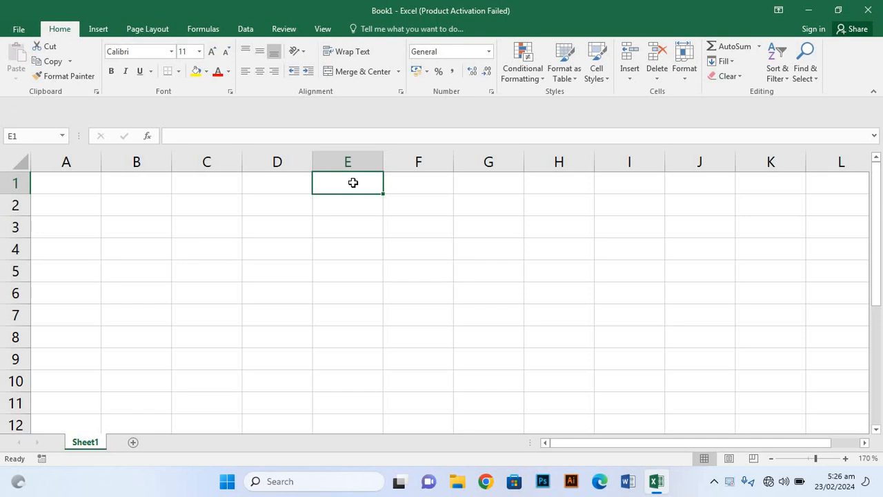
type("P")
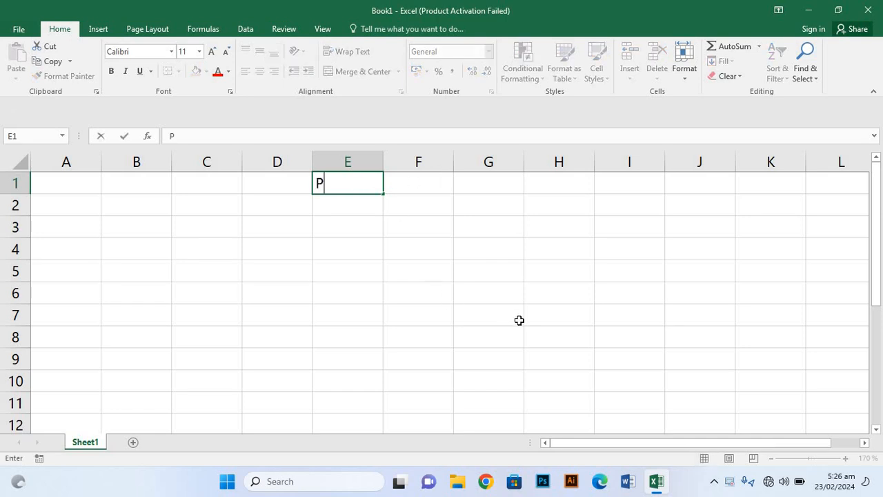
type("roduct")
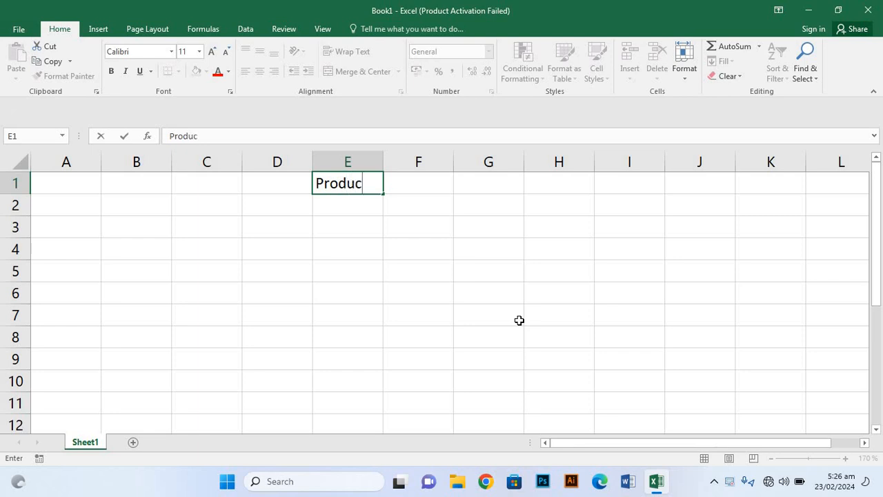
key("ctrl+Return")
key("Down")
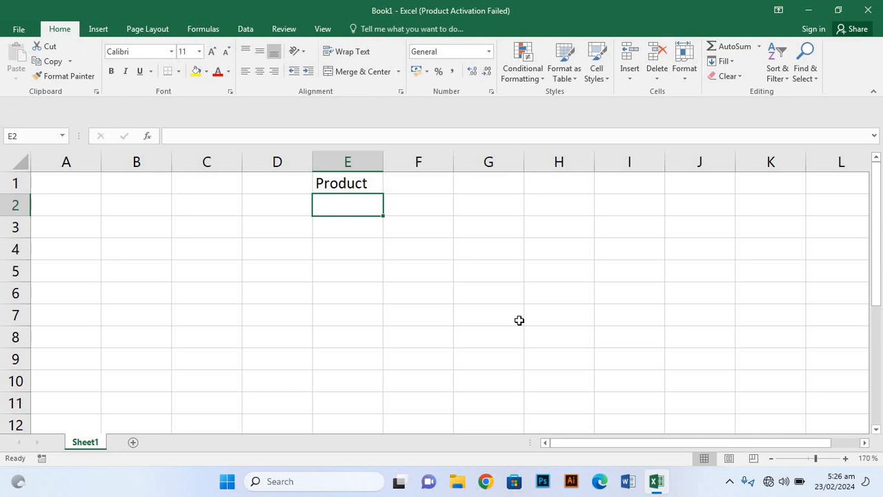
Step: Enter the product codes A101, B101 and C101 in cells E2 to E4
type("A")
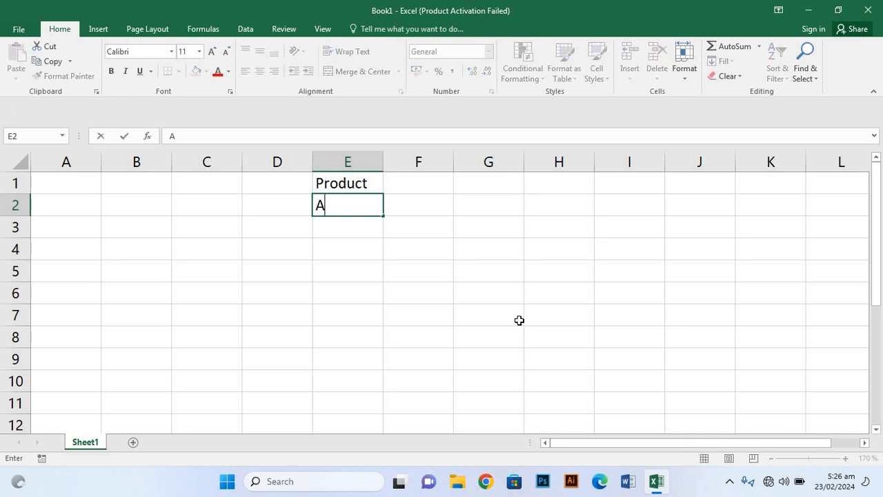
type("101")
key("Return")
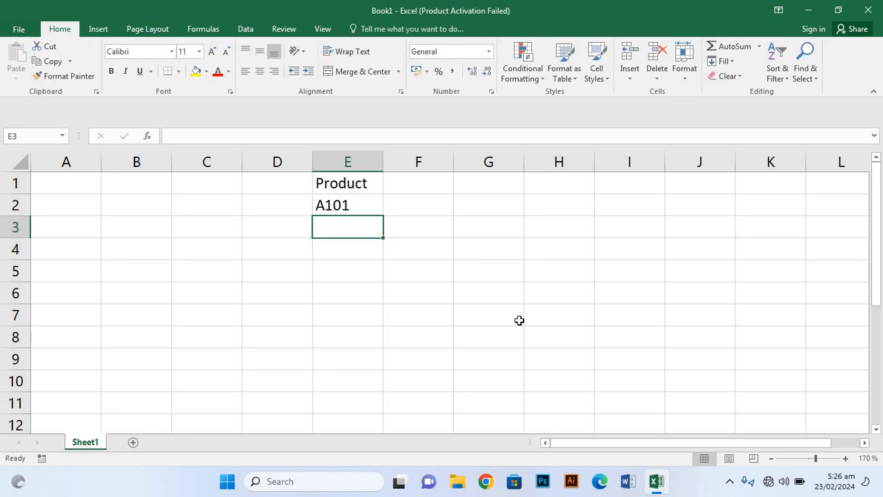
type("B")
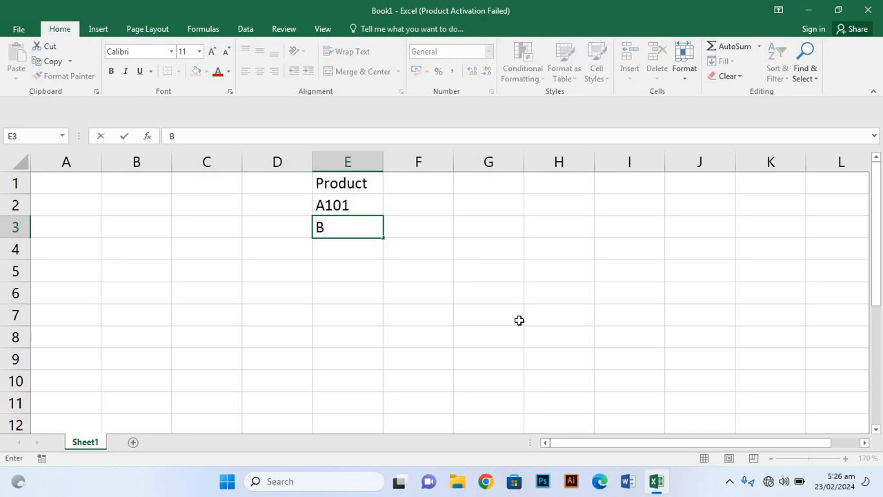
type("101")
key("Return")
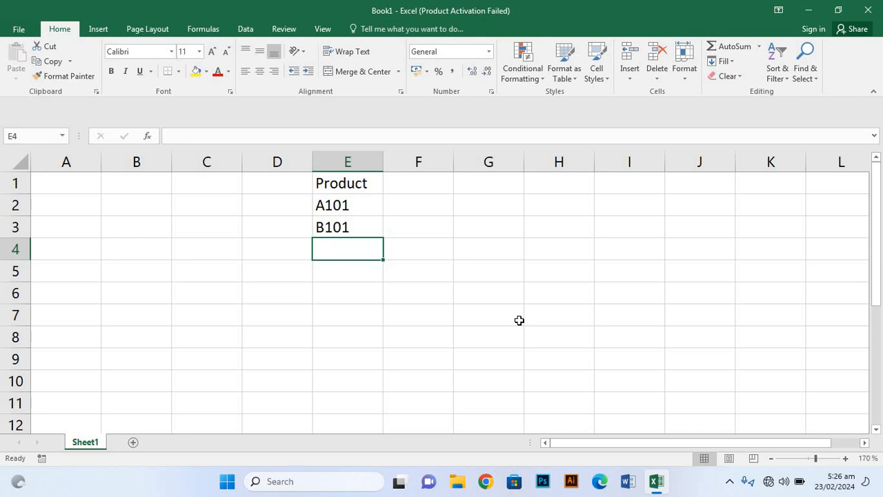
type("C")
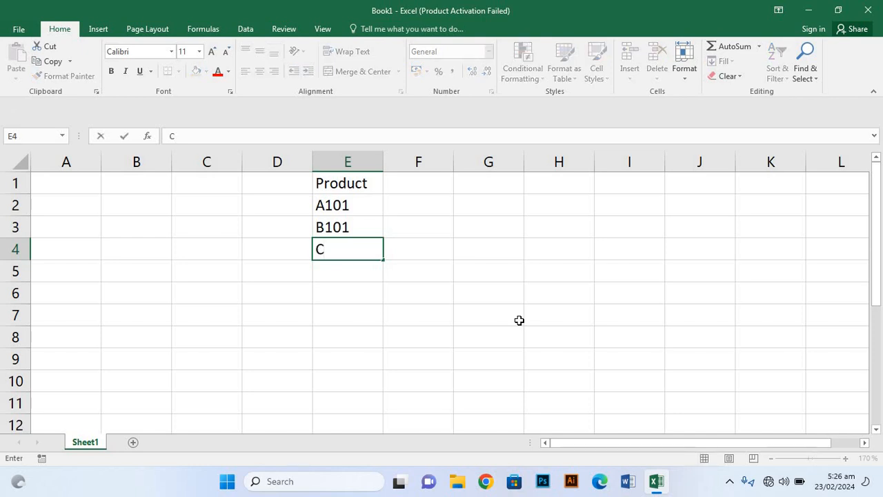
type("101")
key("Return")
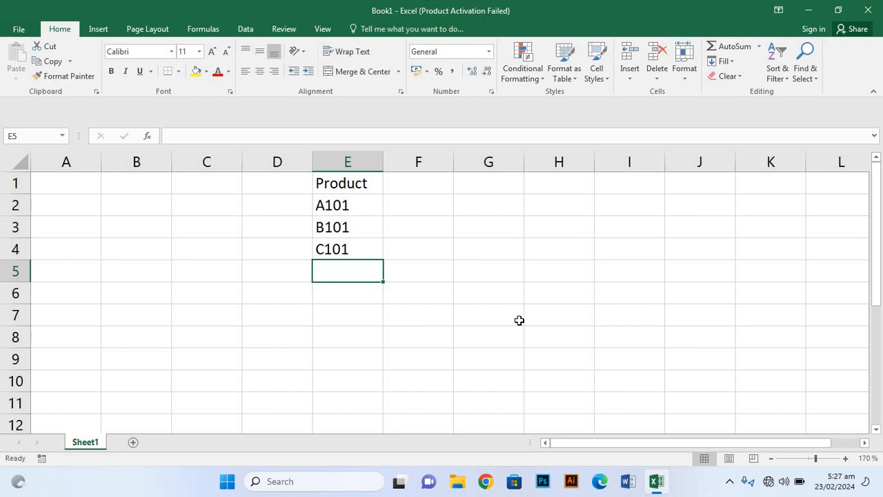
Step: Continue the product list in cells E5 to E8 with A101, E101, A101 and G101
type("A")
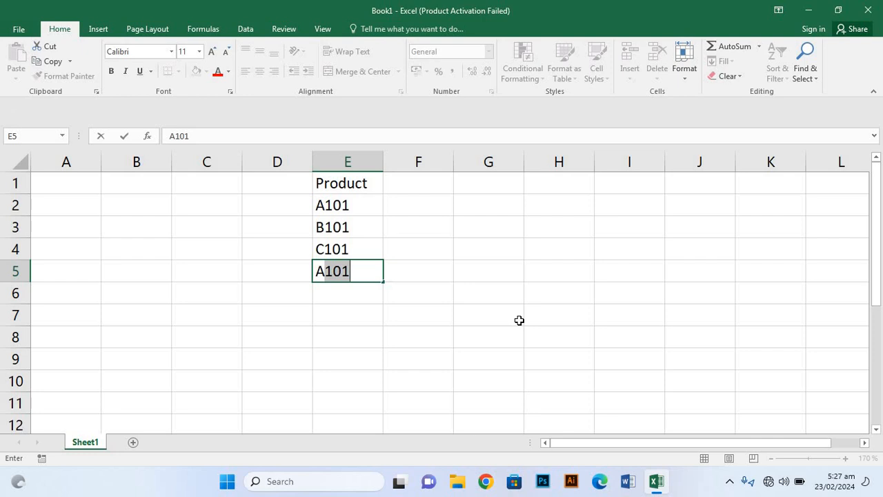
key("Return")
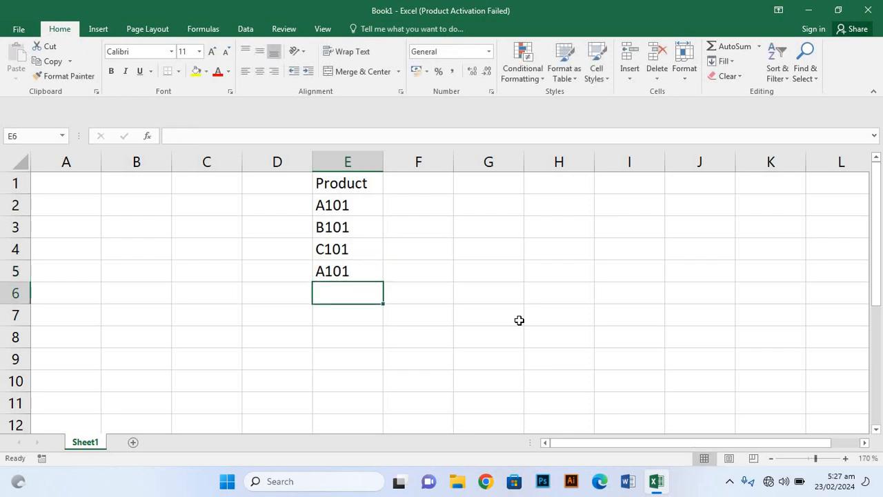
type("E101")
key("Return")
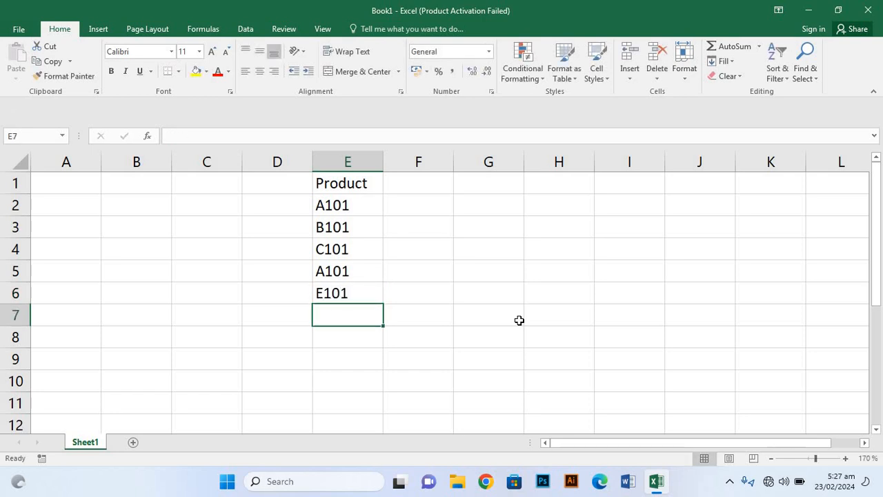
type("A101")
key("Return")
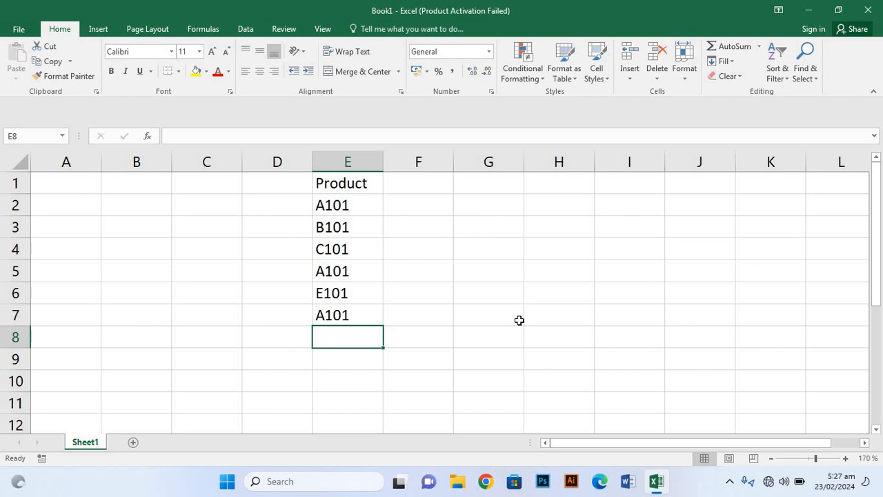
type("G")
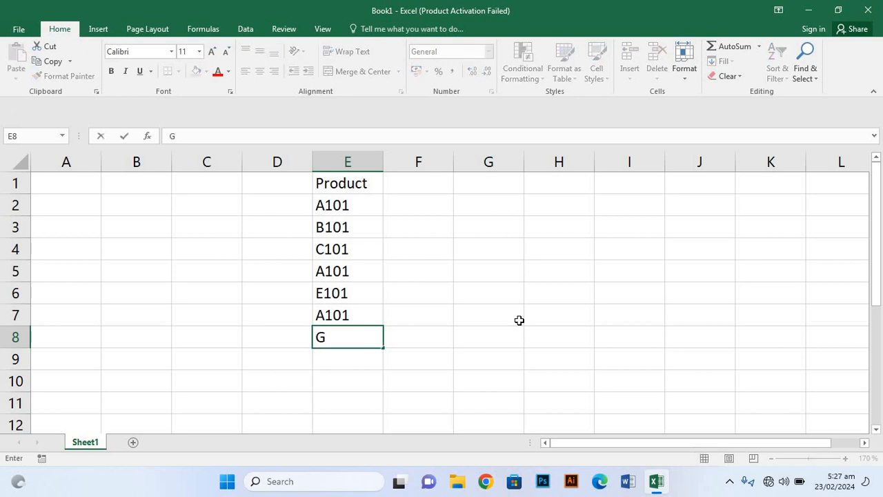
type("101")
Step: Enter the header "Target Sales Quantity" in cell F1 and widen column F to fit it
left_click(425, 183)
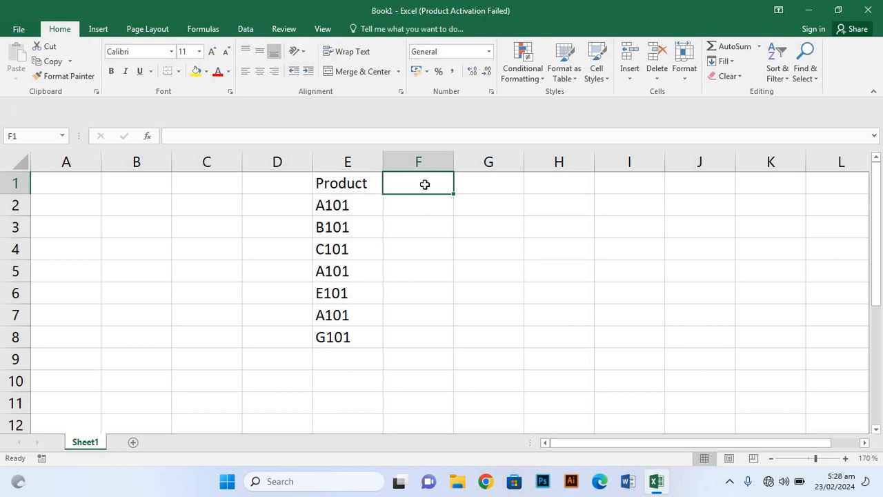
type("Ts")
key("BackSpace")
type("ae")
key("BackSpace")
type("rf")
key("BackSpace")
type("ge")
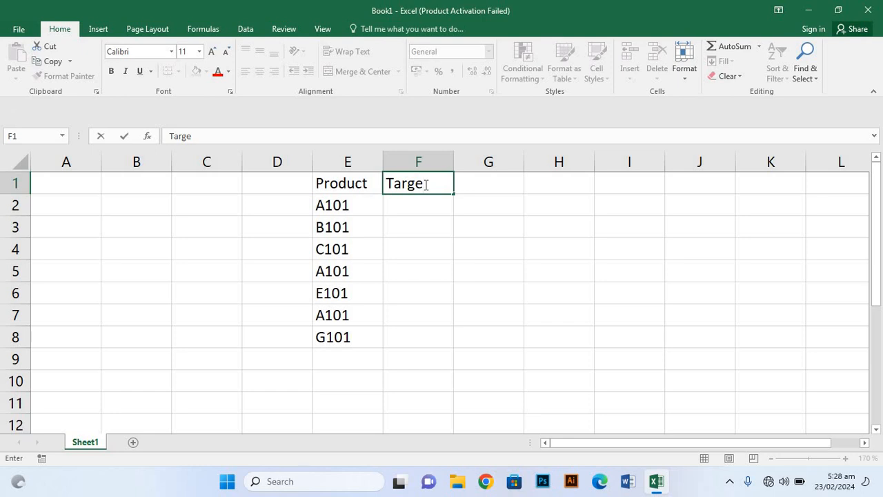
type("r")
key("BackSpace")
type("t Sak")
key("BackSpace")
type("les")
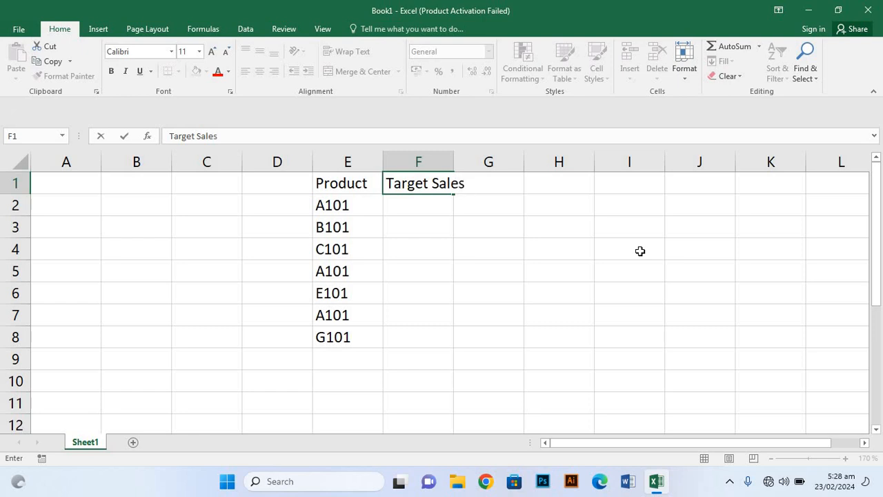
type(" Qo")
key("BackSpace")
type("uanti")
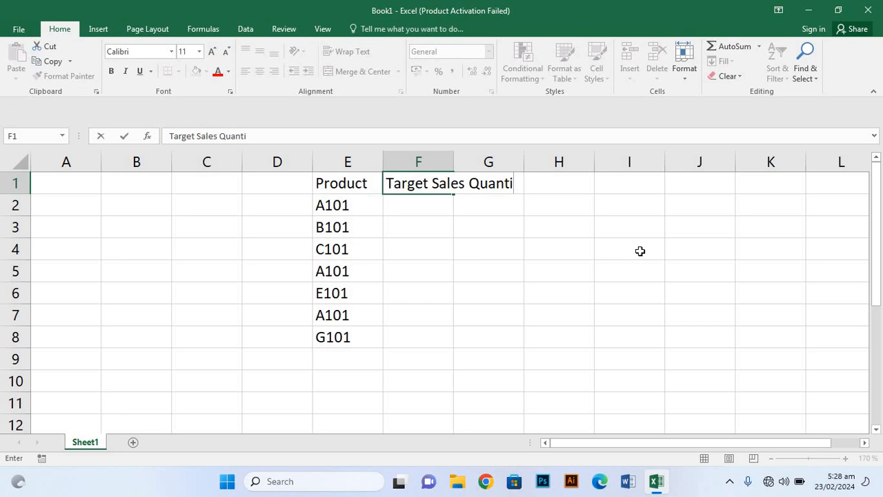
type("ty")
left_click(402, 225)
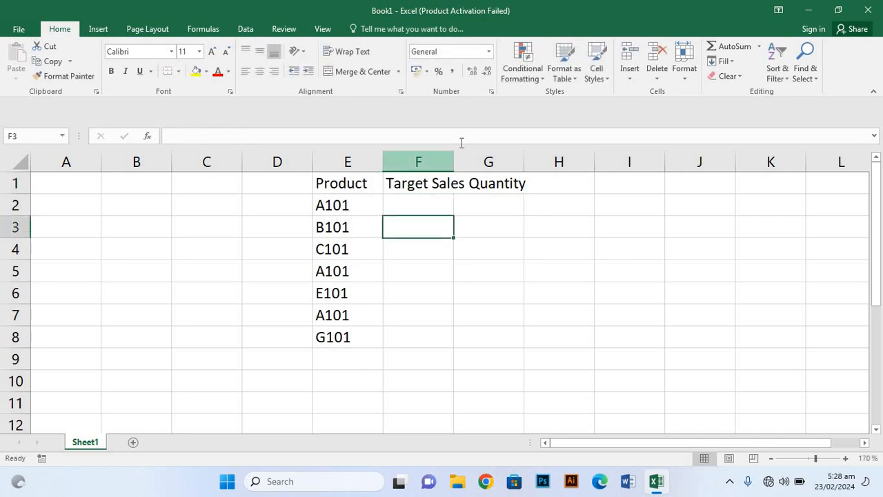
left_click_drag(453, 158, 541, 158)
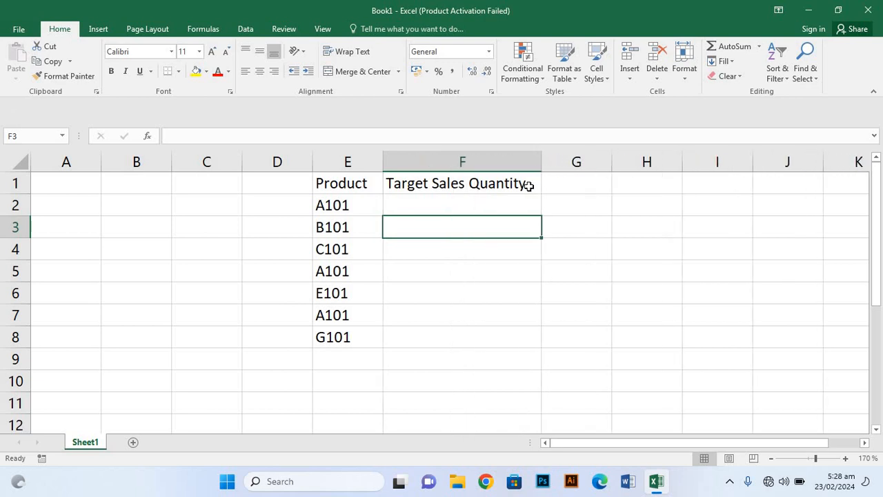
left_click(518, 183)
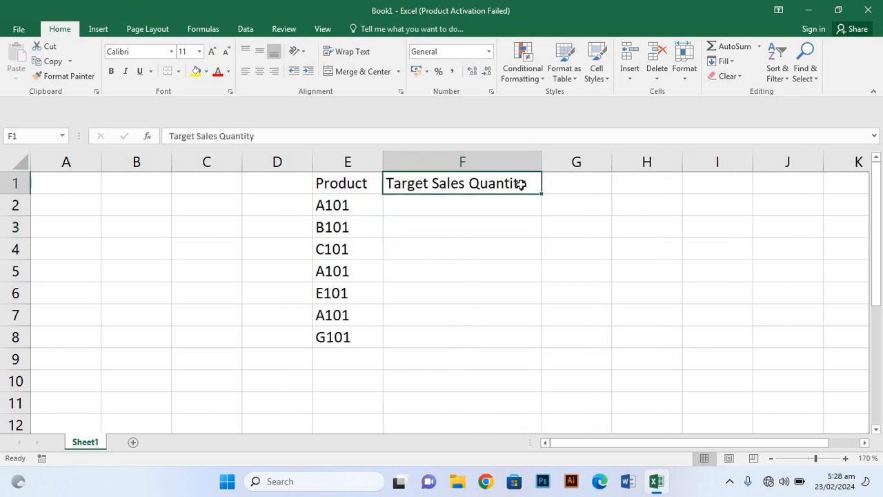
Step: Enter the header "Actual Sales Quantity" in cell G1 and widen column G to fit it
left_click(576, 187)
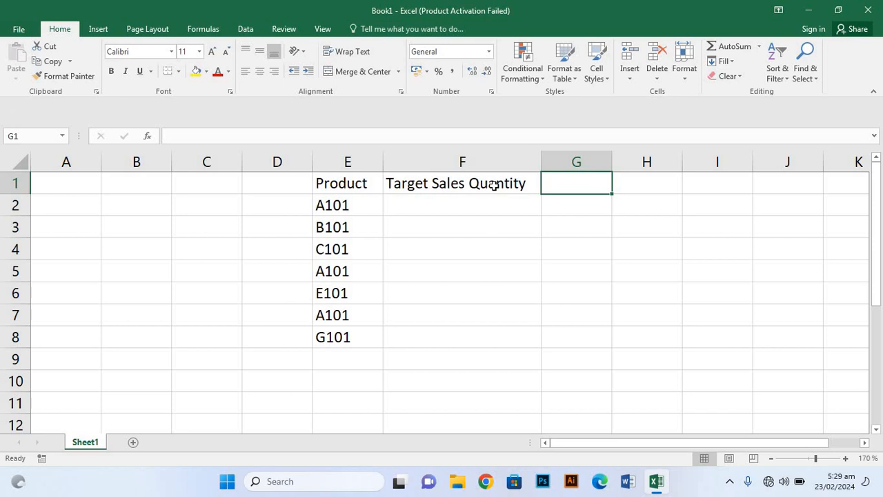
type("Acr")
key("BackSpace")
type("to")
key("BackSpace")
key("BackSpace")
type("us")
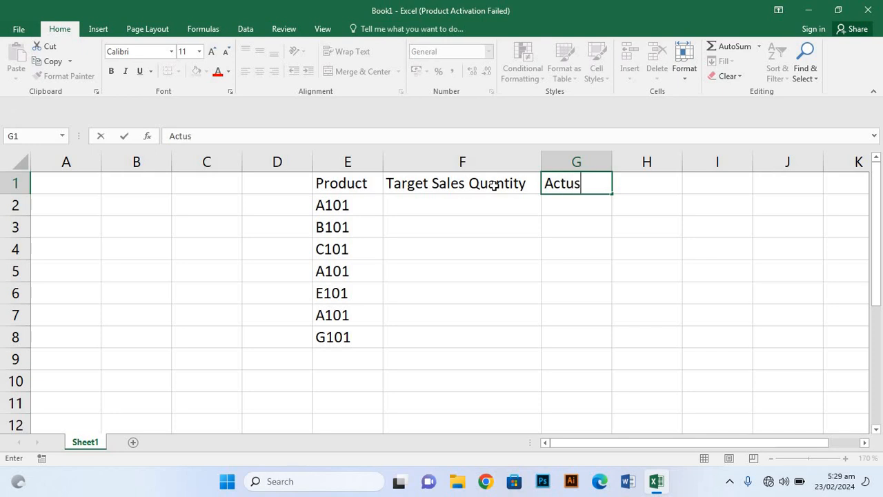
key("BackSpace")
type("al Sak")
key("BackSpace")
type("lr")
key("BackSpace")
type("ed")
key("BackSpace")
type("s")
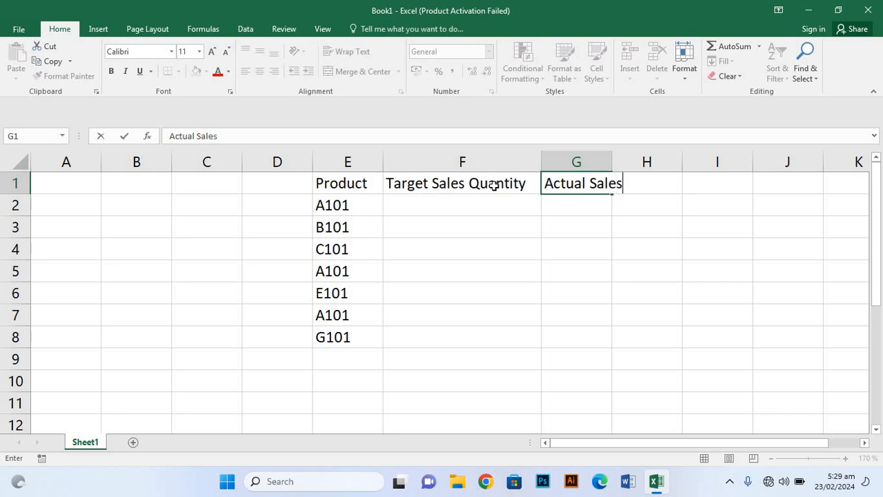
type(" Quant")
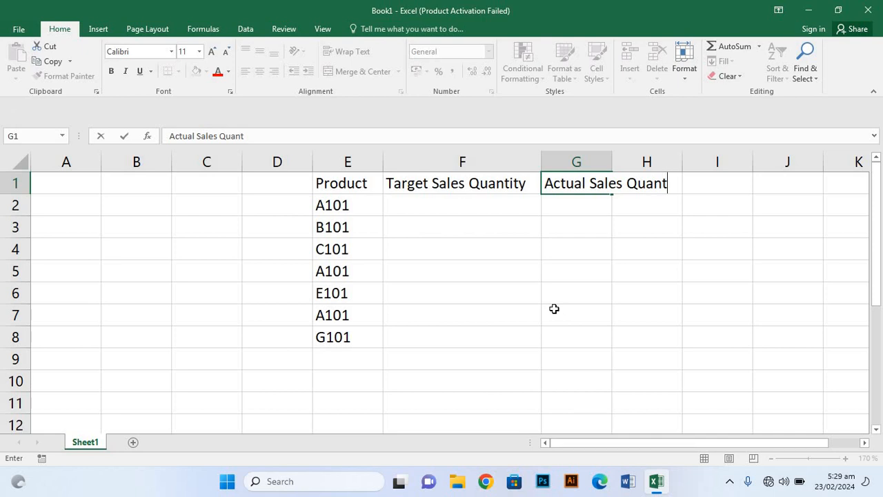
type("k")
key("BackSpace")
type("ity")
left_click(597, 213)
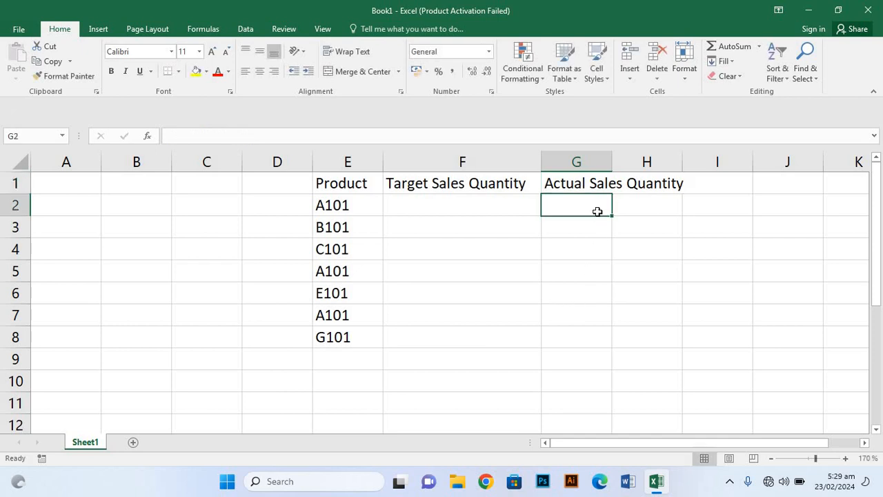
left_click_drag(612, 152, 698, 147)
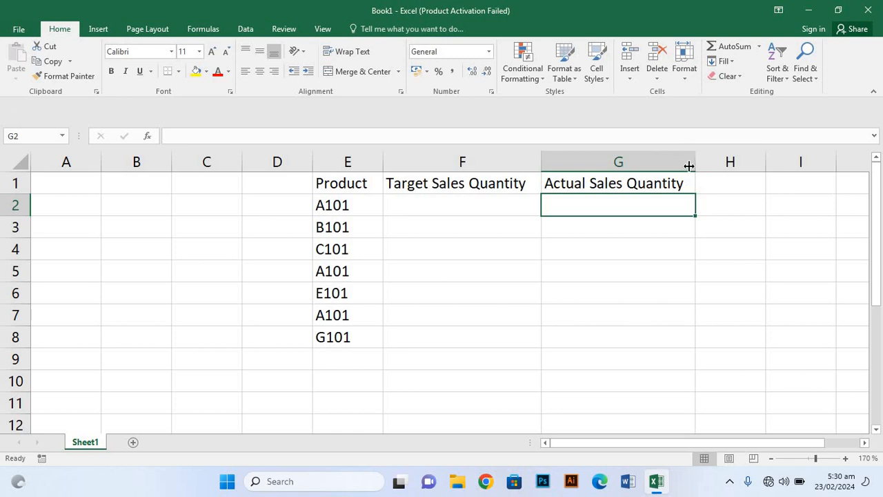
Step: Enter the column header "Price" in cell H1
left_click(732, 185)
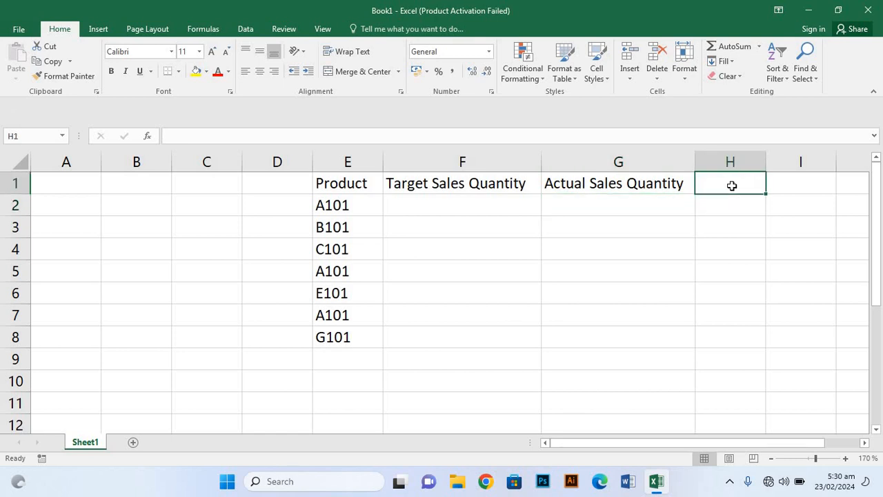
type("P")
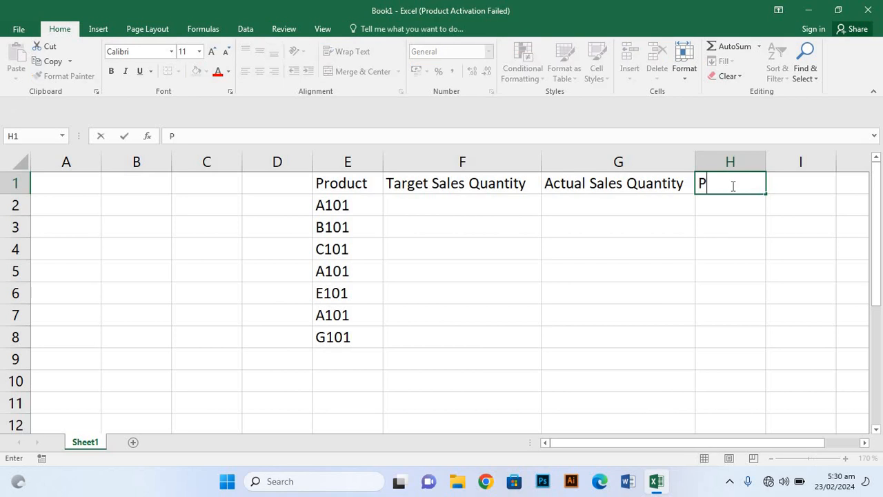
type("rice")
Step: Enter the target sales quantities 10, 23, 45 and 25 in cells F2 to F5
left_click(423, 205)
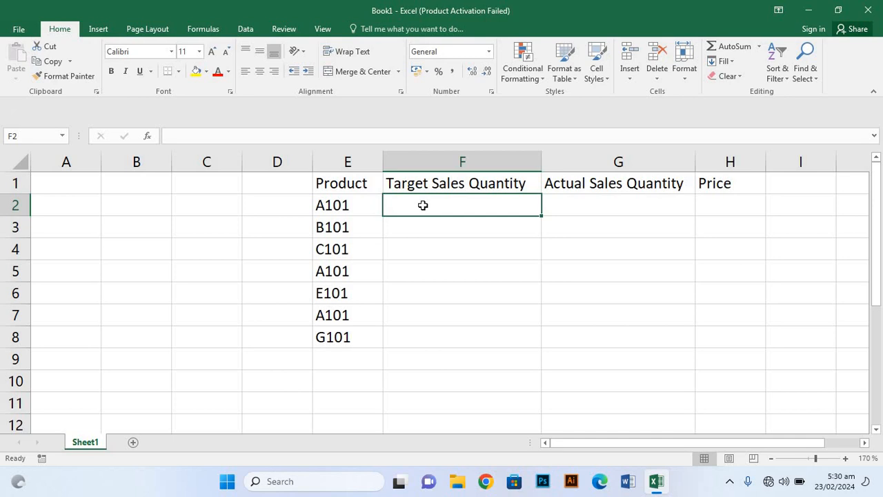
type("10")
key("Return")
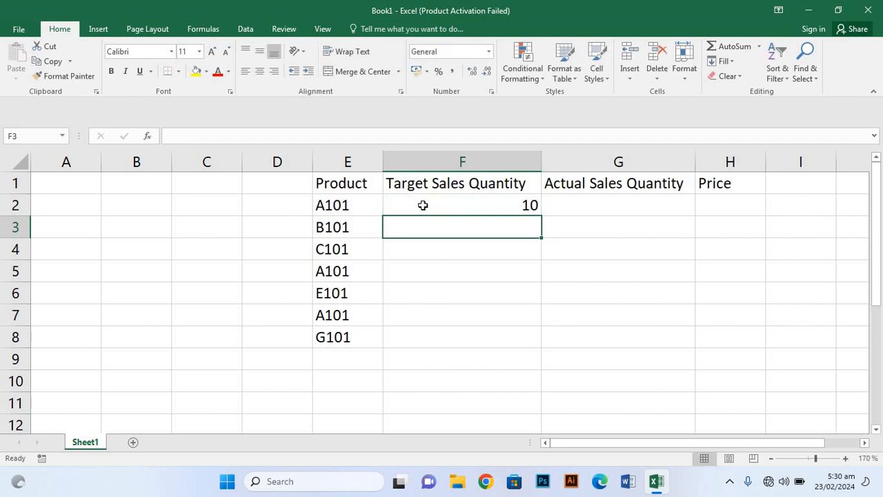
type("23")
key("Return")
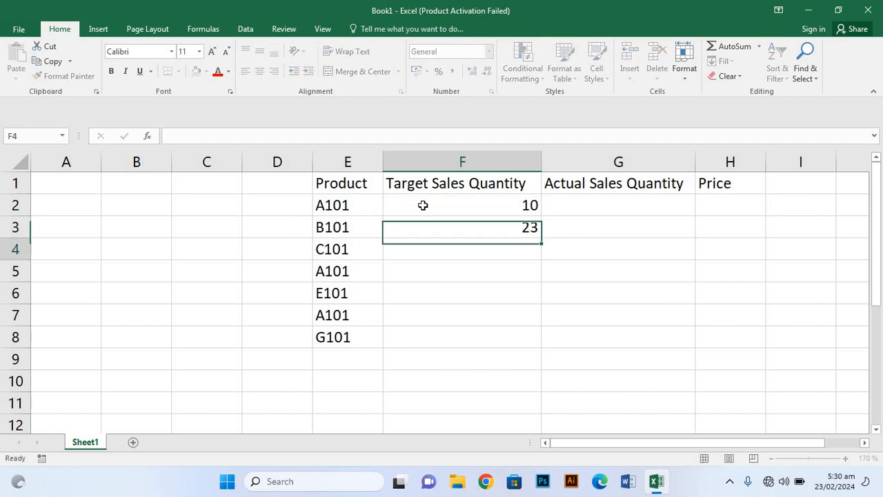
type("45")
key("Return")
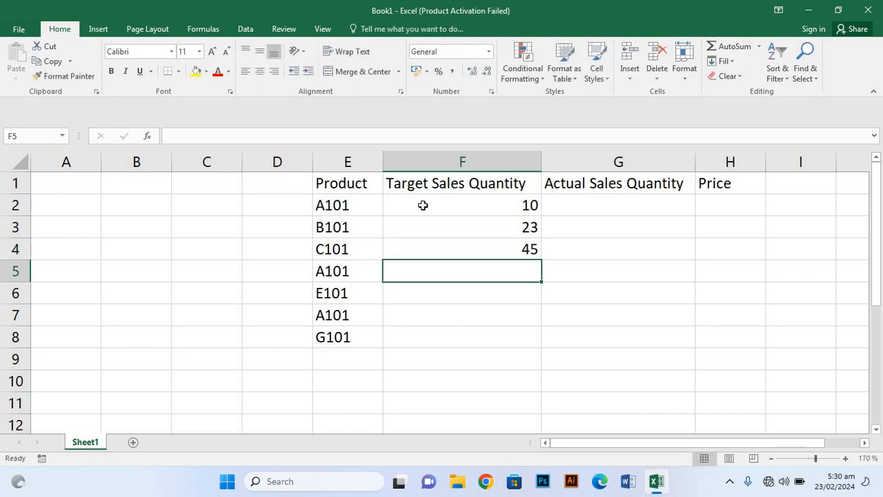
type("25")
key("Return")
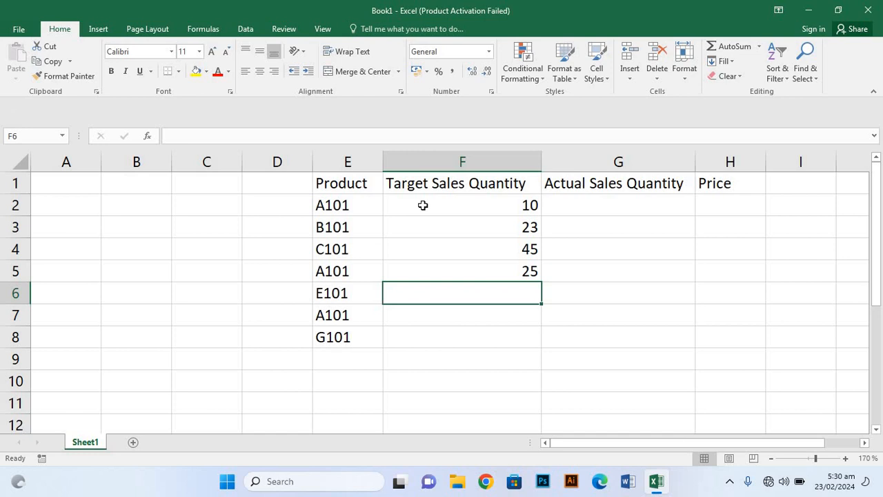
Step: Complete the target sales quantities in cells F6 to F8 with 24, 32 and 14
type("24")
key("Return")
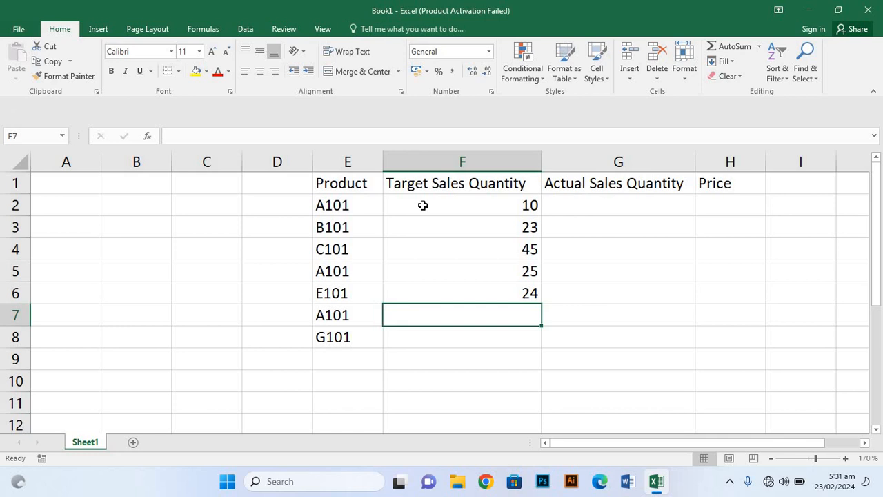
type("32")
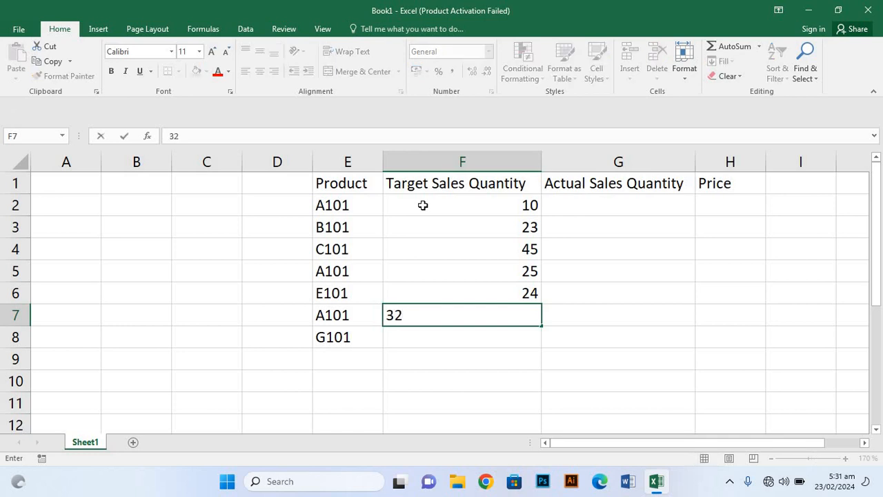
key("Return")
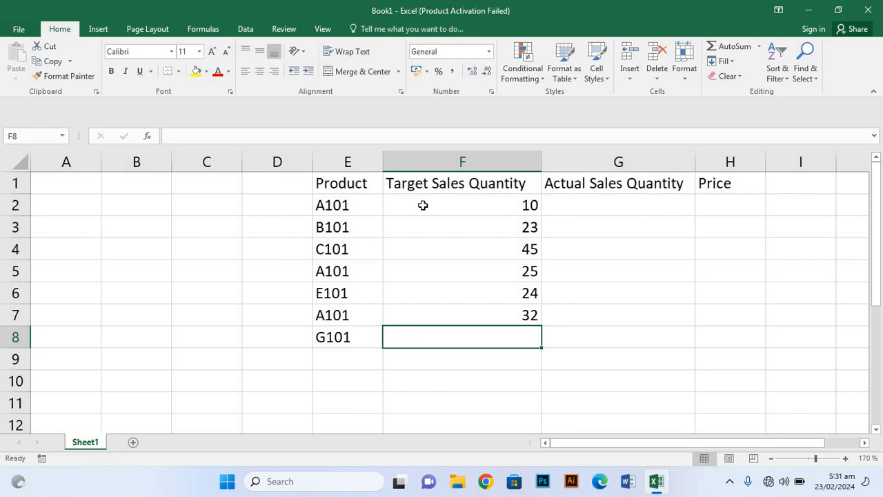
type("14")
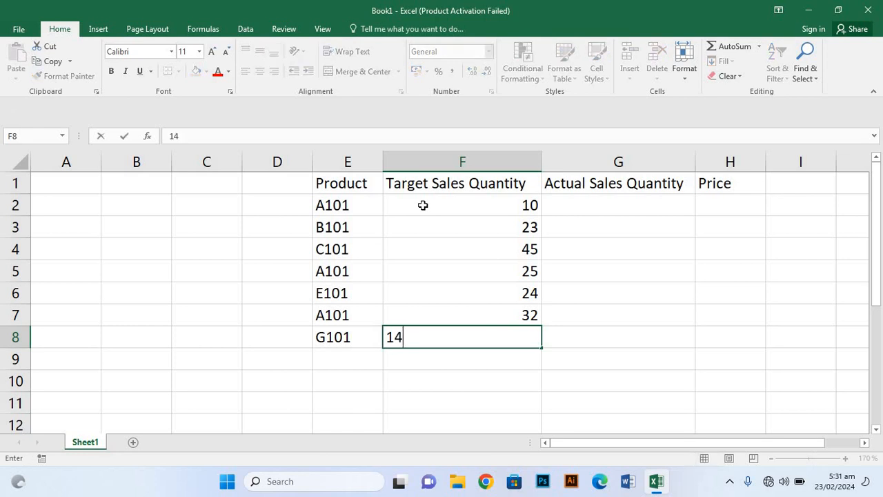
Step: Enter the actual sales quantities 12, 20, 12 and 23 in cells G2 to G5
left_click(608, 207)
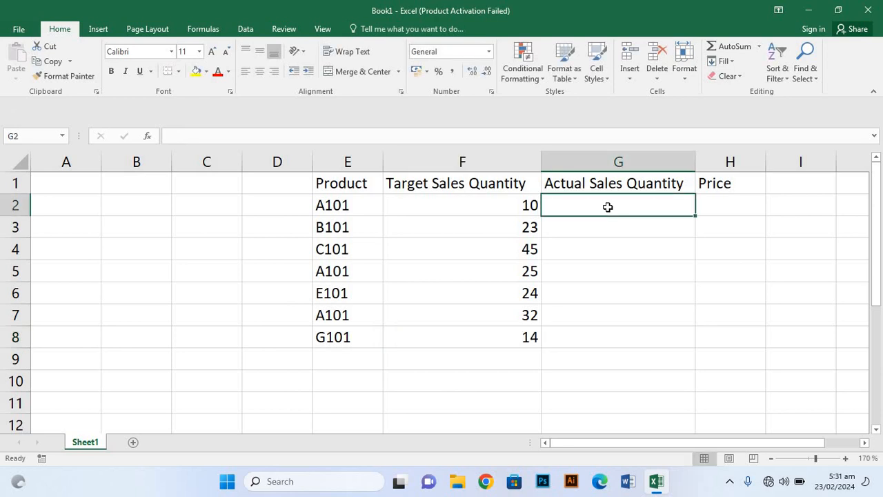
type("12")
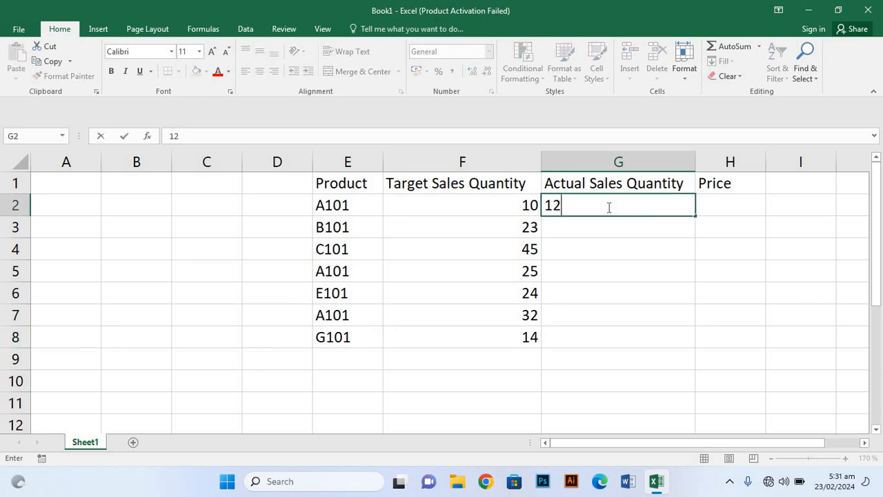
key("Return")
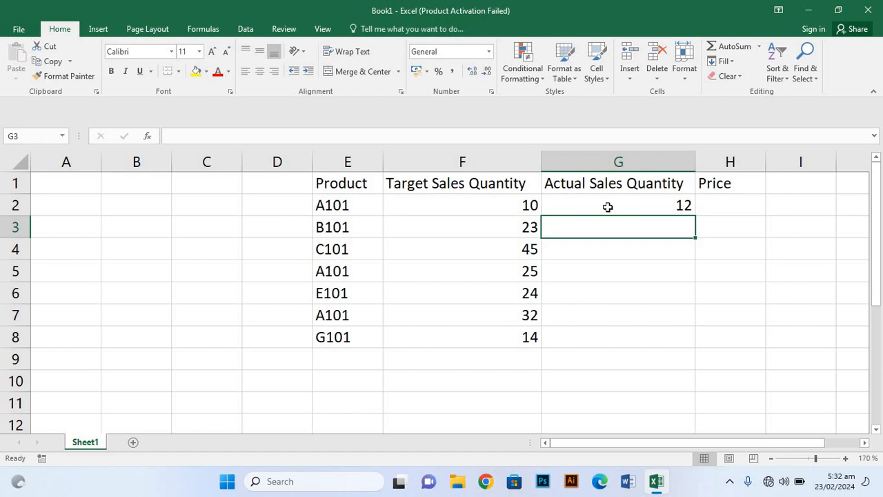
type("20")
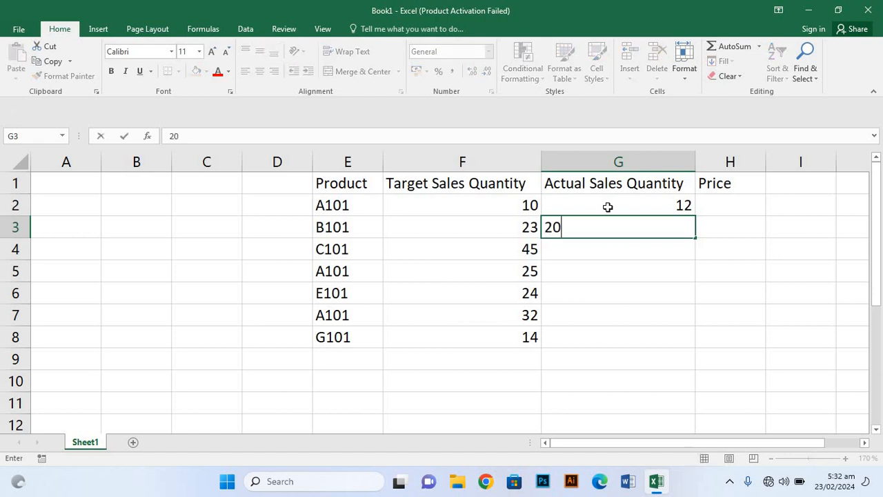
key("Return")
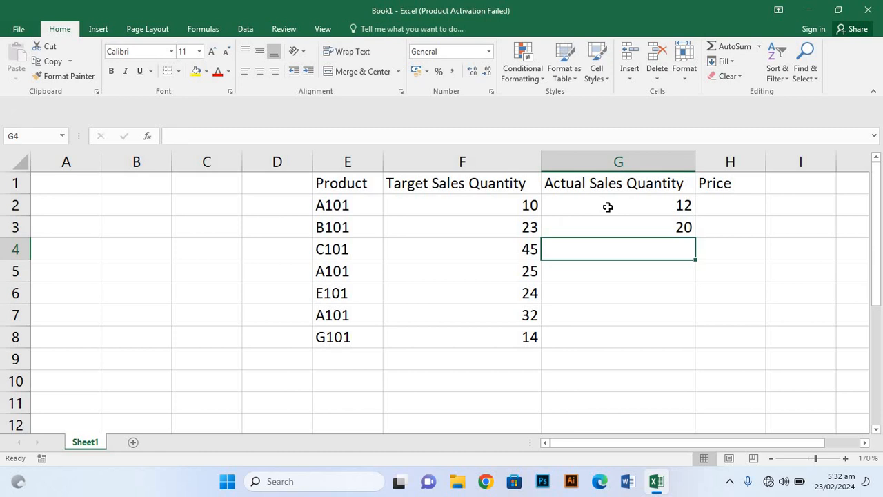
type("12")
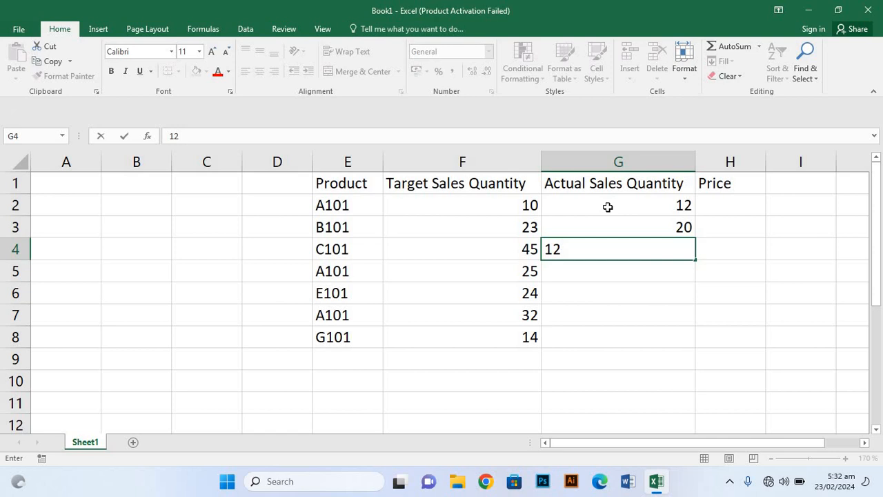
key("Return")
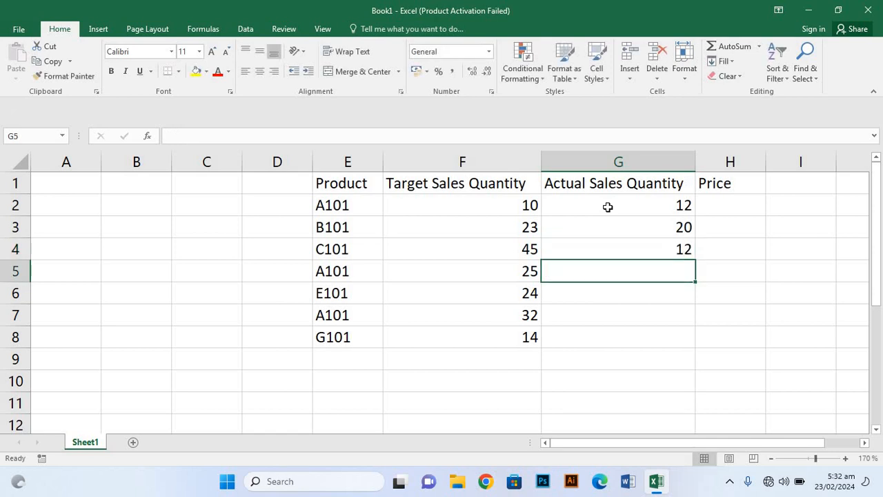
type("23")
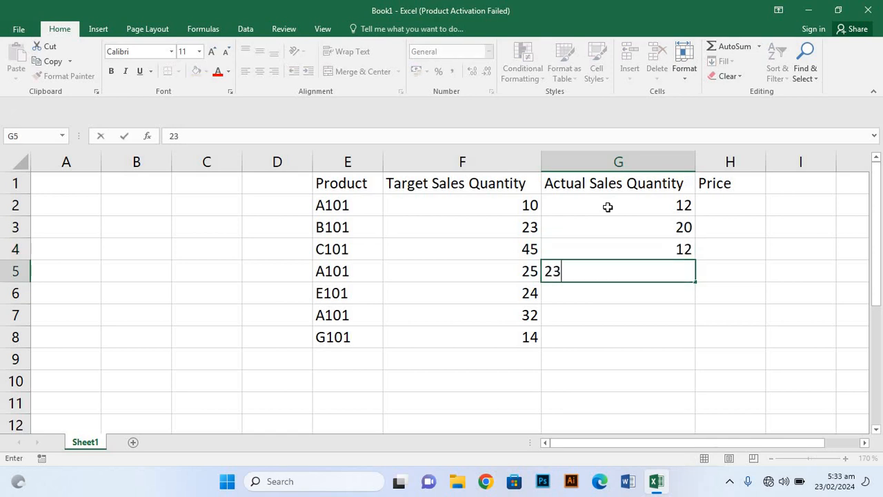
key("Return")
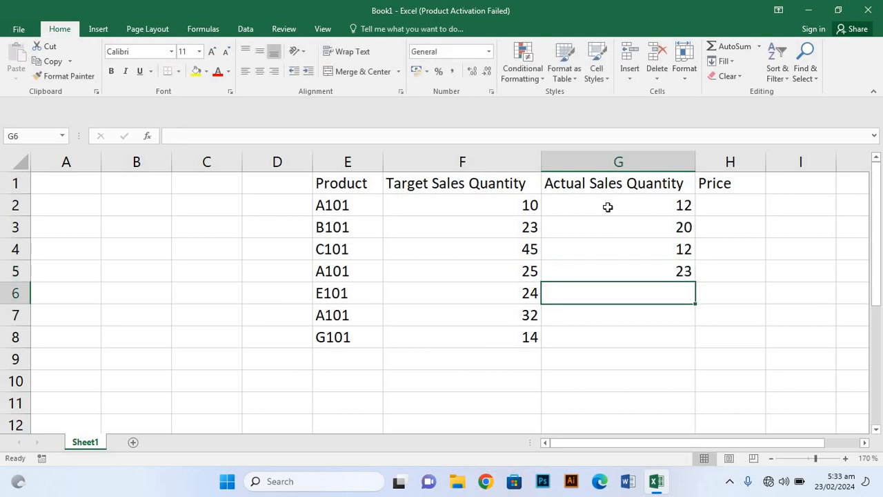
Step: Complete the actual sales quantities in cells G6 to G8 with 28, 56 and 45
type("28")
key("Return")
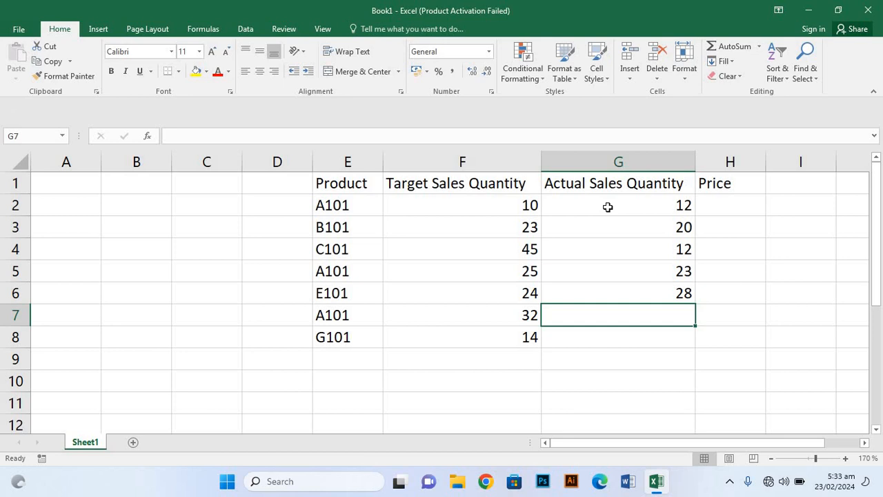
type("56")
key("ctrl+Return")
key("Return")
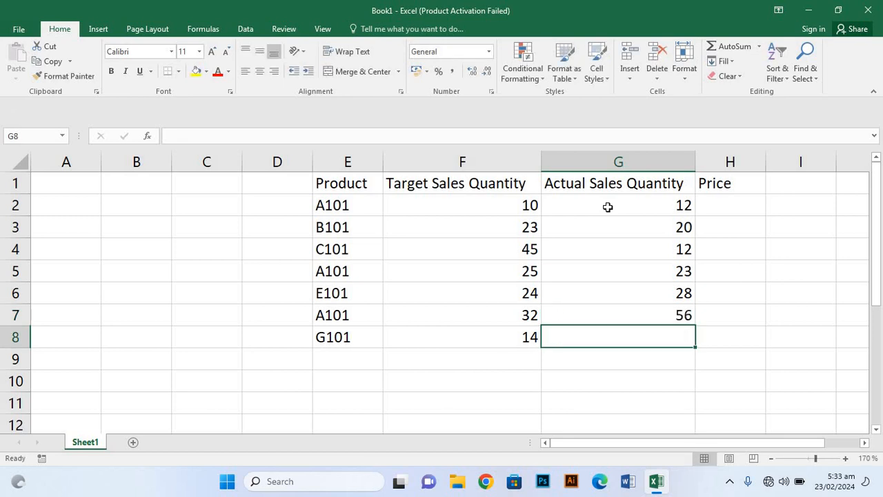
type("45")
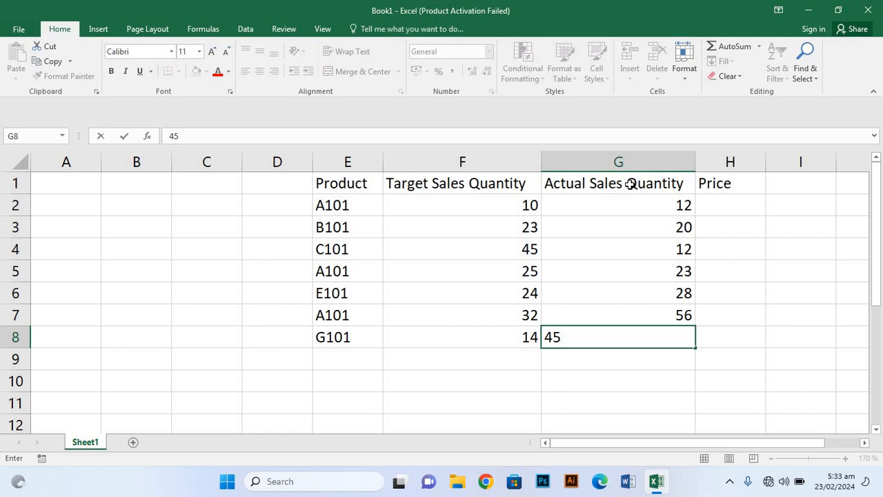
Step: Enter the prices 523, 652 and 458 in cells H2 to H4 for the first three products
left_click(715, 204)
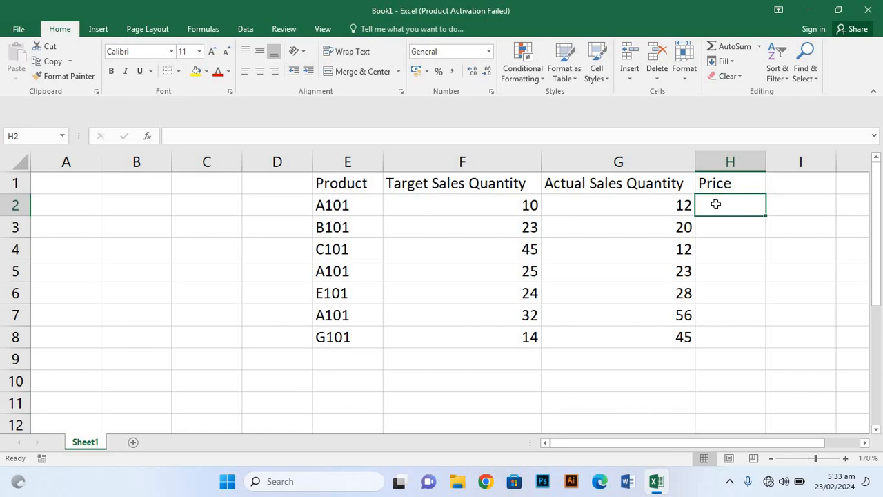
type("5")
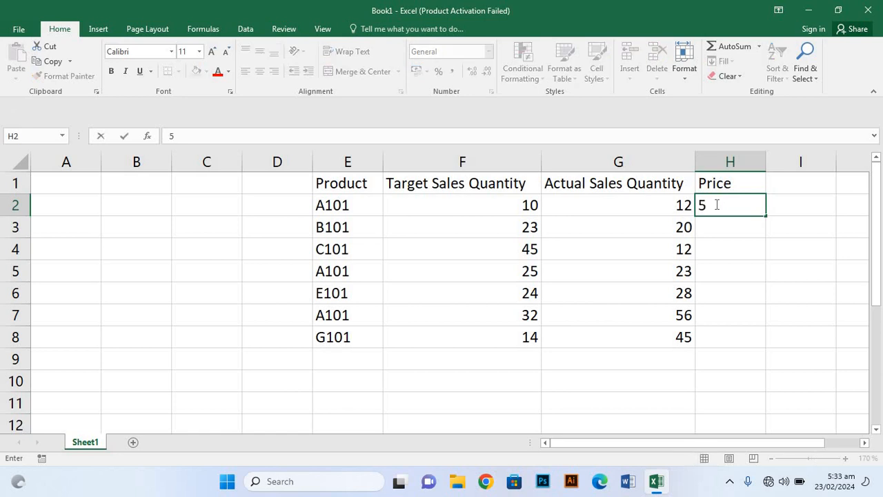
type("23")
key("Return")
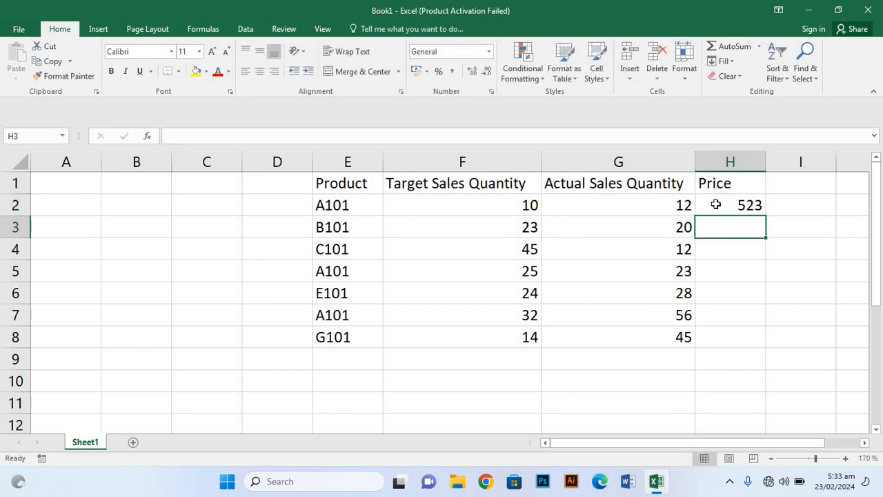
type("6")
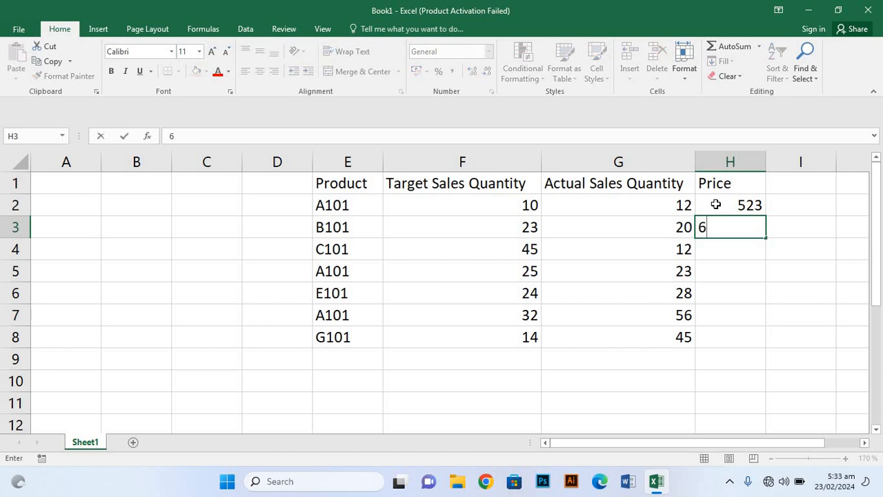
type("52")
key("Return")
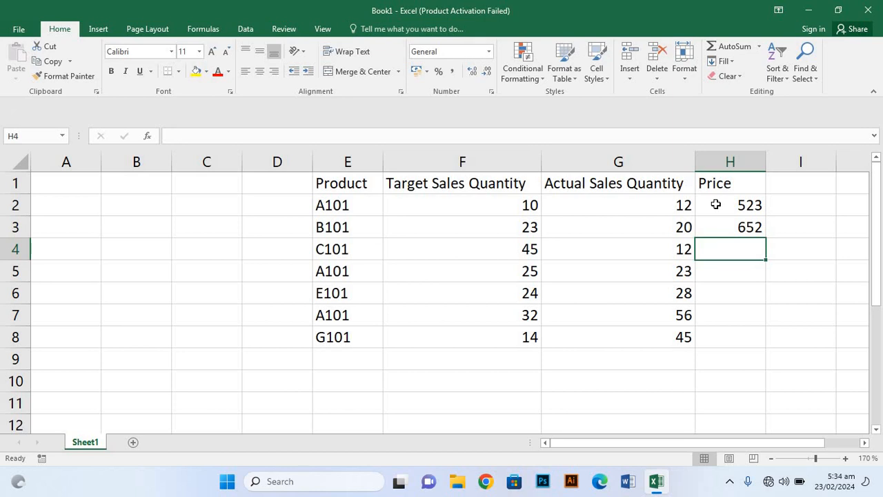
type("4")
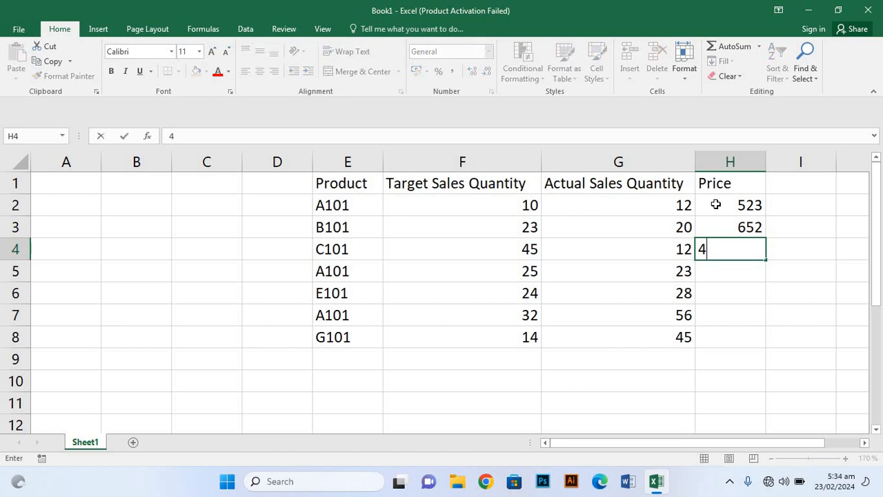
type("58")
key("Return")
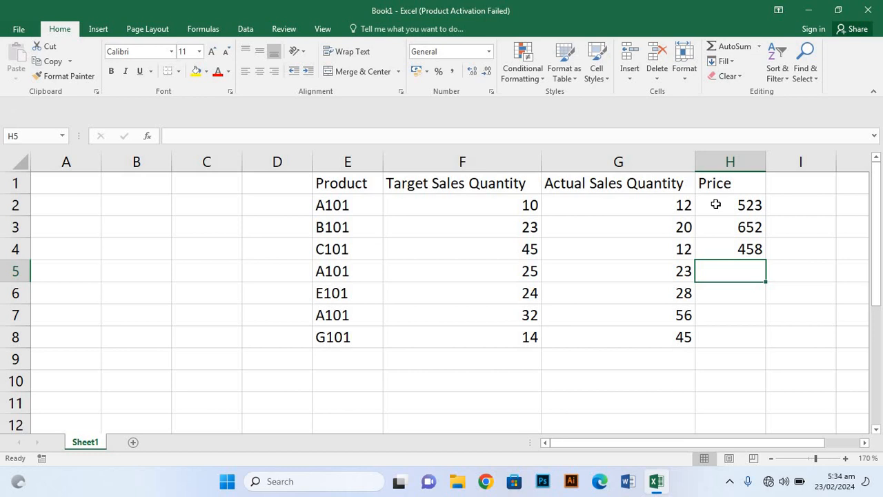
Step: Complete the Price column in cells H5 to H8 with 150, 250, 12 and 520
type("1")
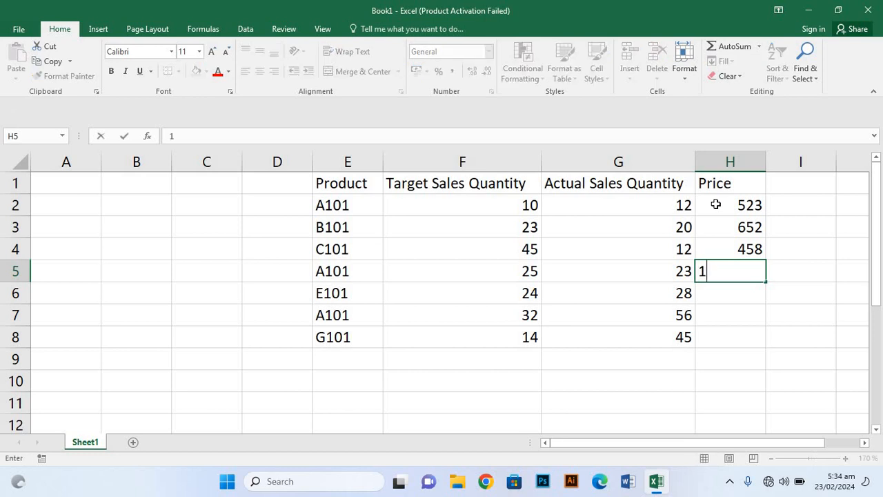
type("50")
key("Return")
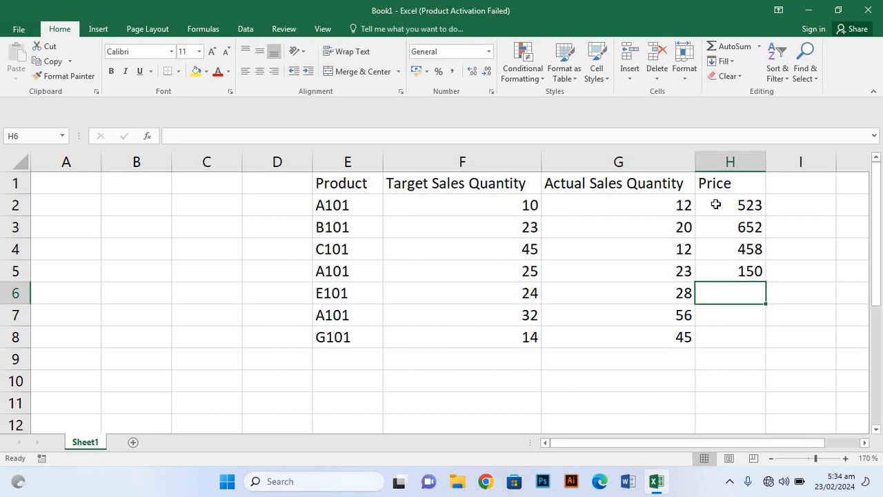
type("2")
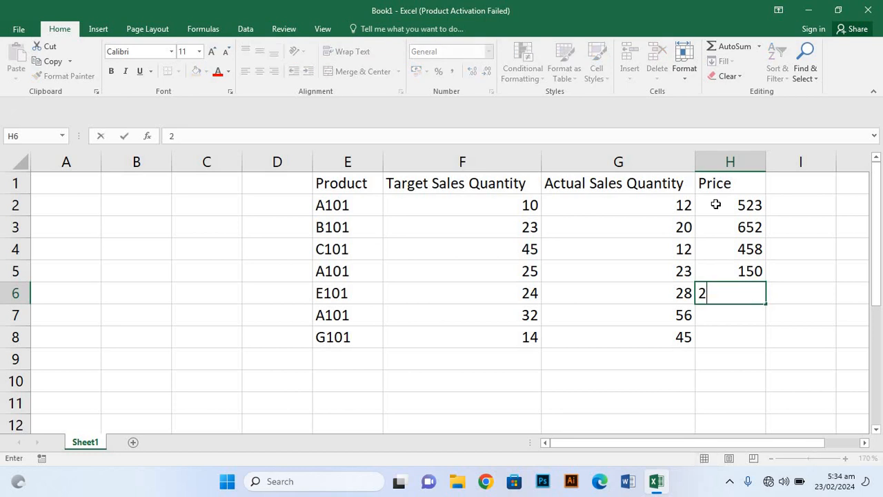
type("50")
key("Return")
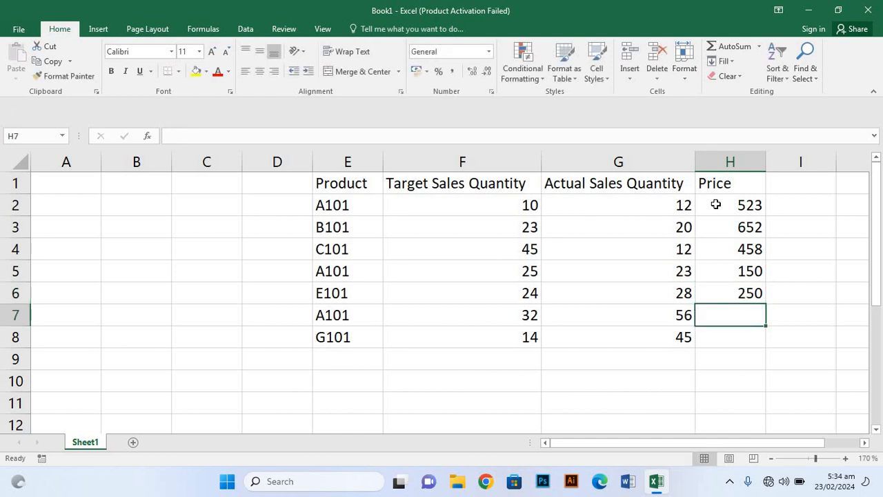
type("12")
key("Return")
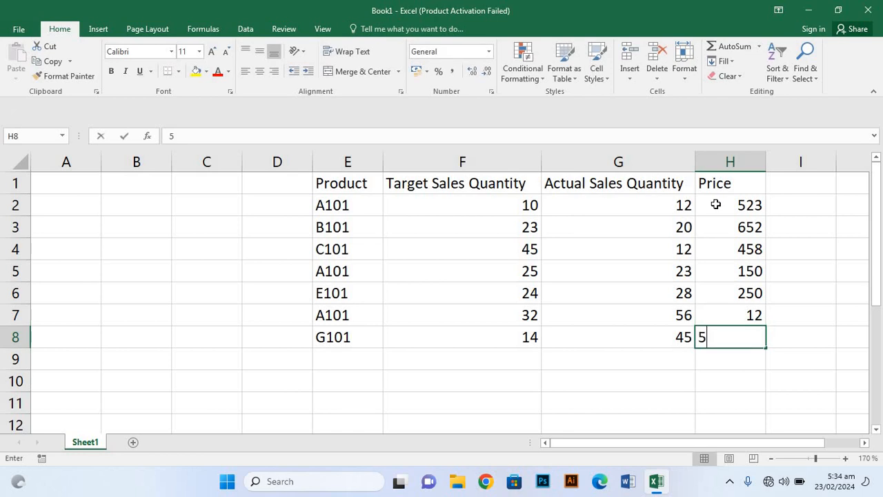
type("520")
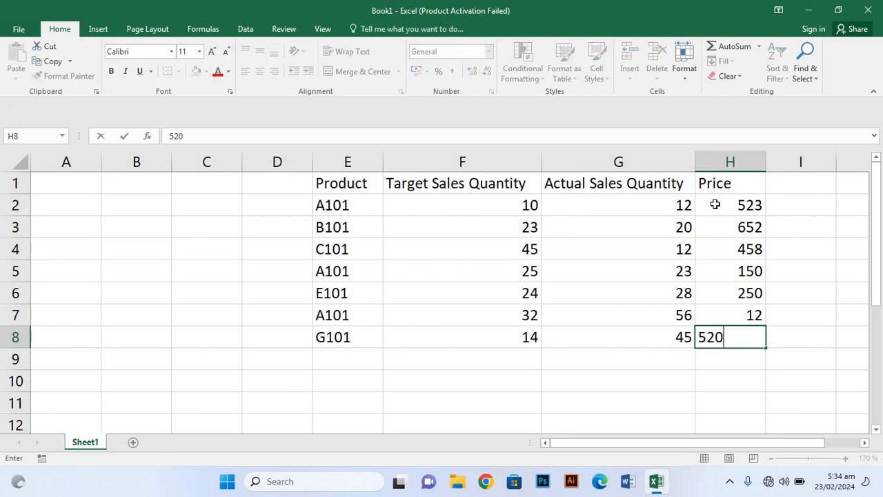
left_click(338, 185)
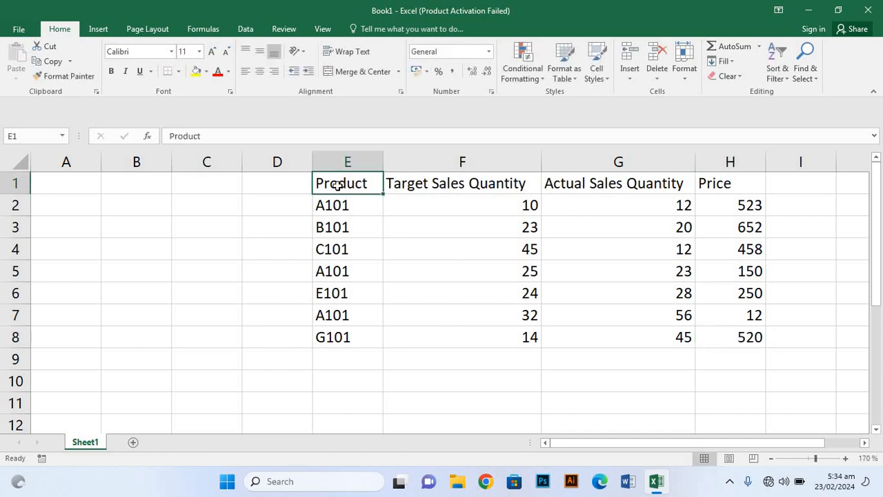
Step: Center the contents of the whole sales table, cells E1 to H8, horizontally
key("ctrl+a")
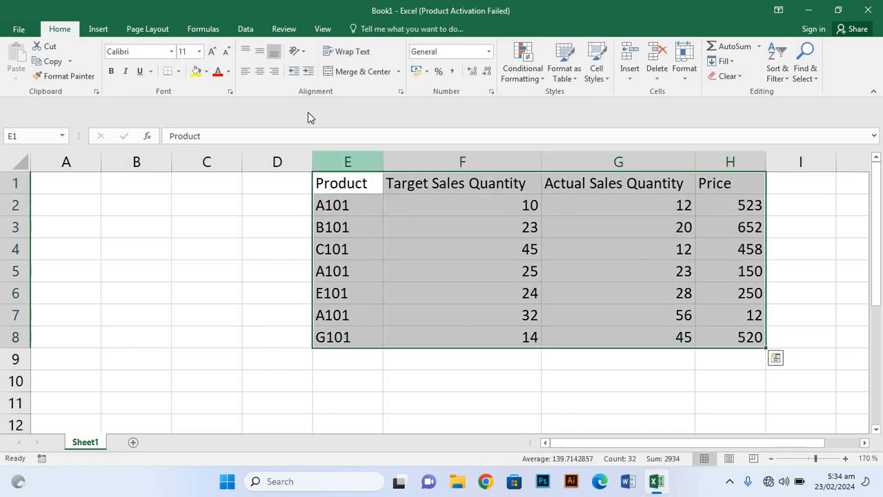
left_click(260, 73)
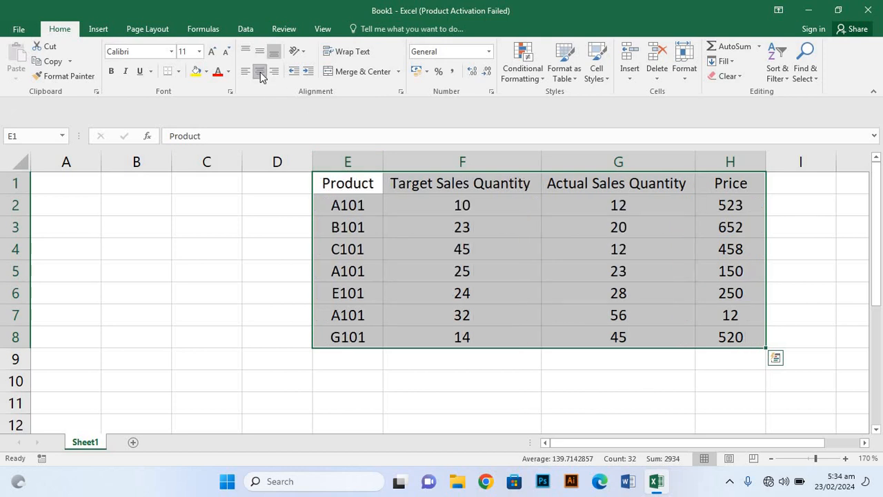
left_click(436, 394)
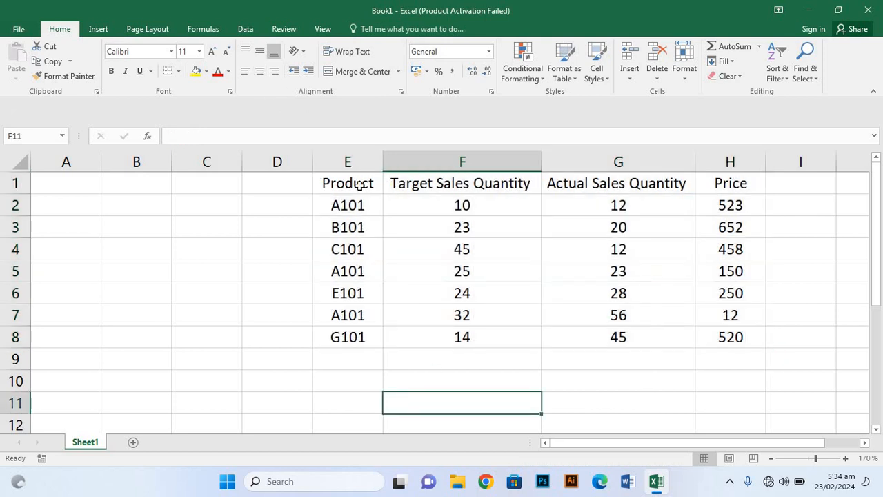
Step: Fill the Product header cell E1 with a custom orange from the standard color palette
left_click(358, 185)
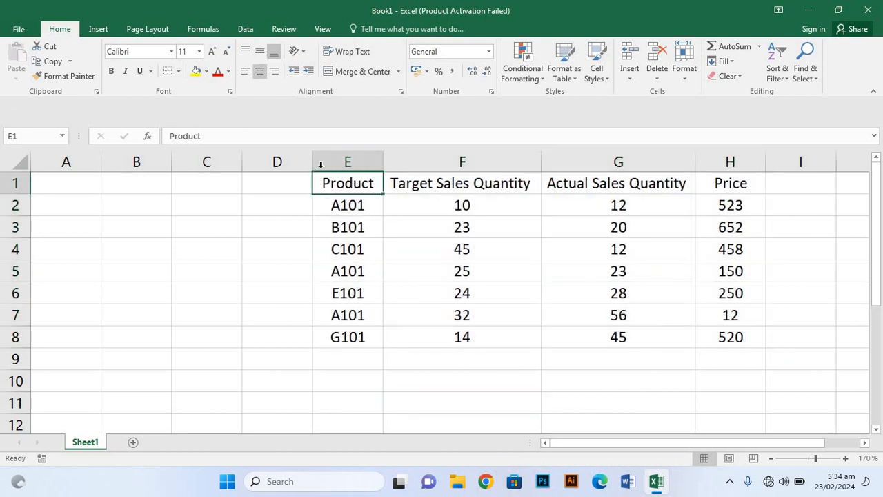
left_click(204, 72)
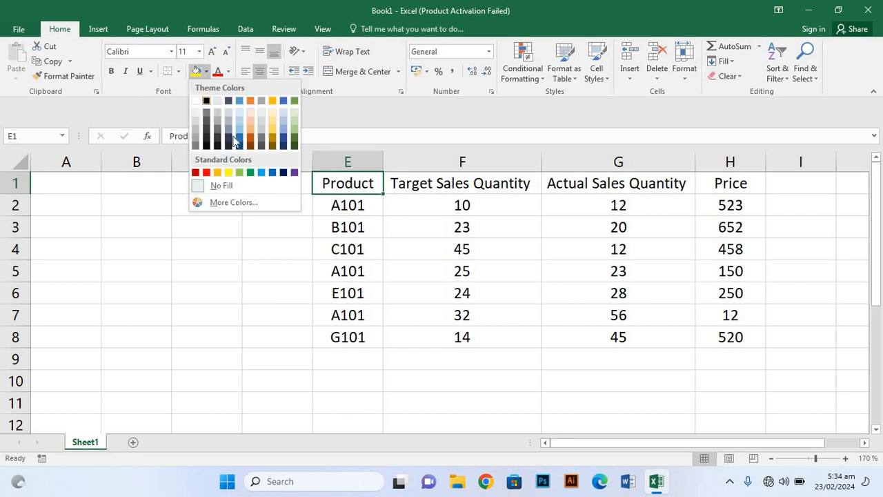
left_click(244, 202)
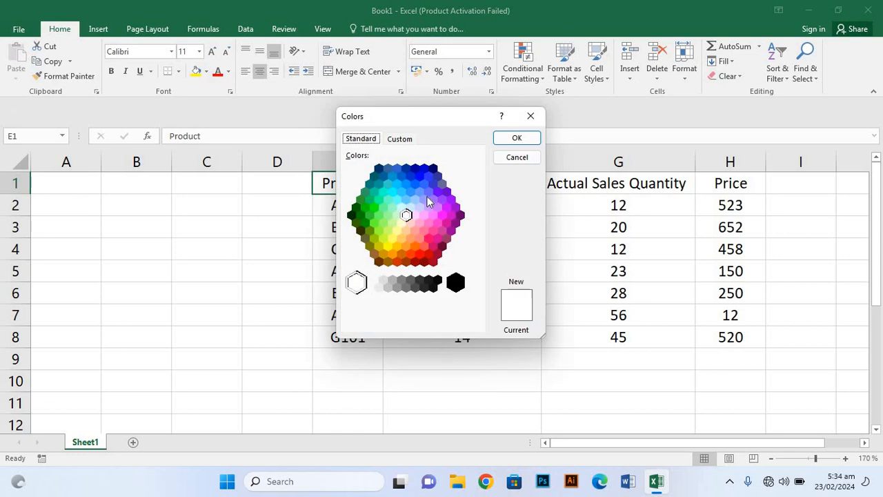
left_click(429, 200)
left_click(410, 207)
left_click(396, 232)
left_click(366, 207)
left_click(392, 193)
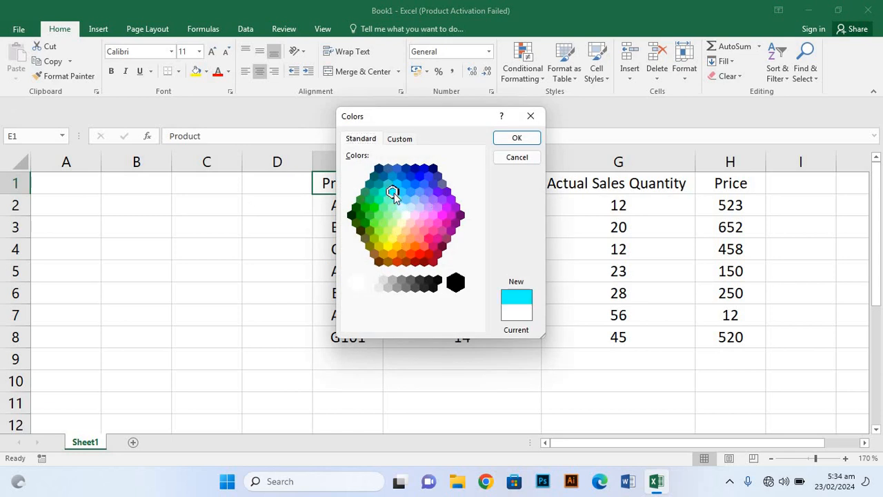
left_click(402, 206)
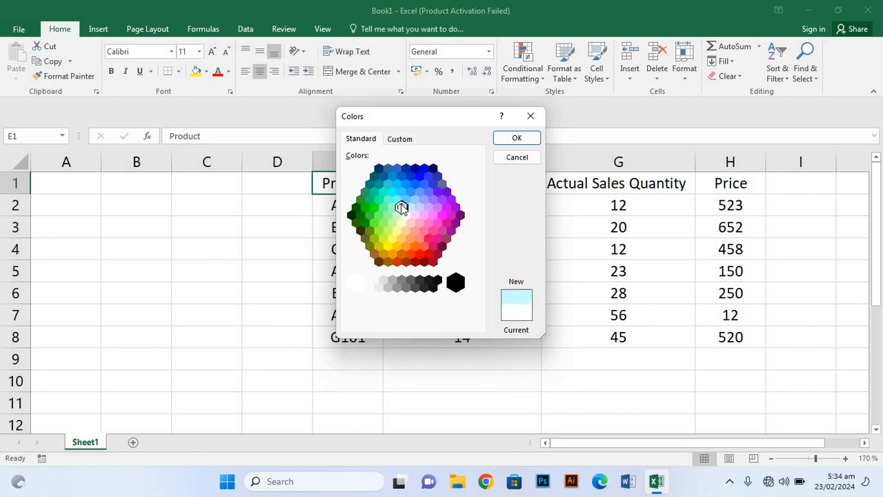
left_click(428, 177)
left_click(405, 170)
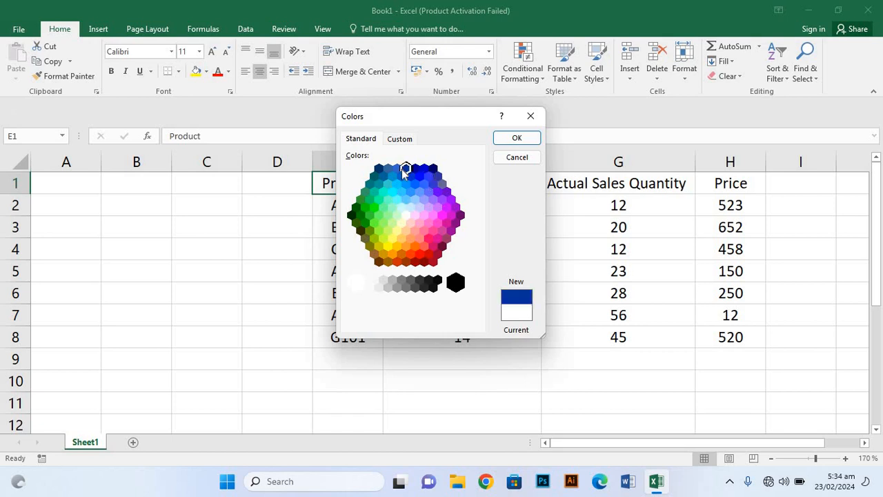
left_click(414, 247)
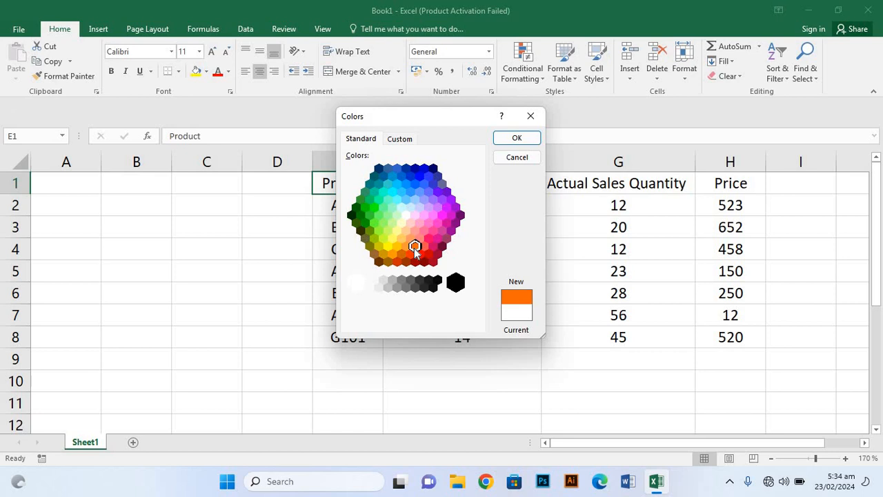
left_click(515, 139)
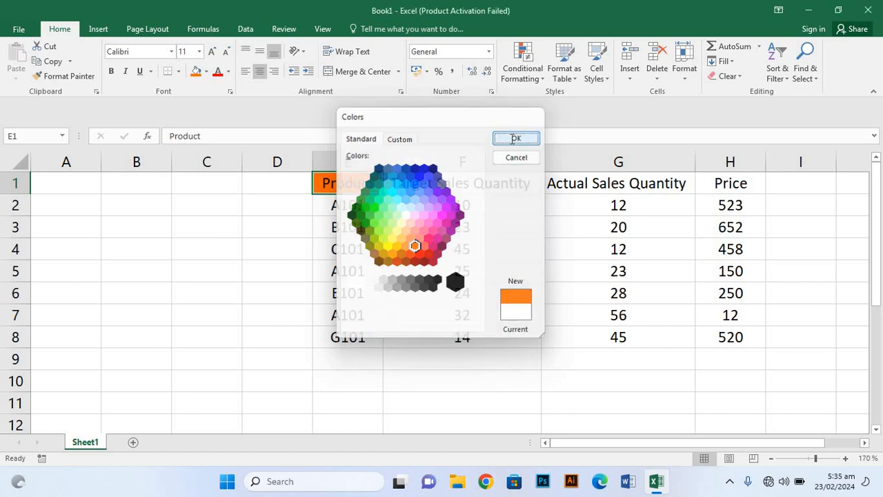
Step: Apply the same orange fill to the Target Sales Quantity, Actual Sales Quantity and Price headers in F1 to H1
left_click(437, 187)
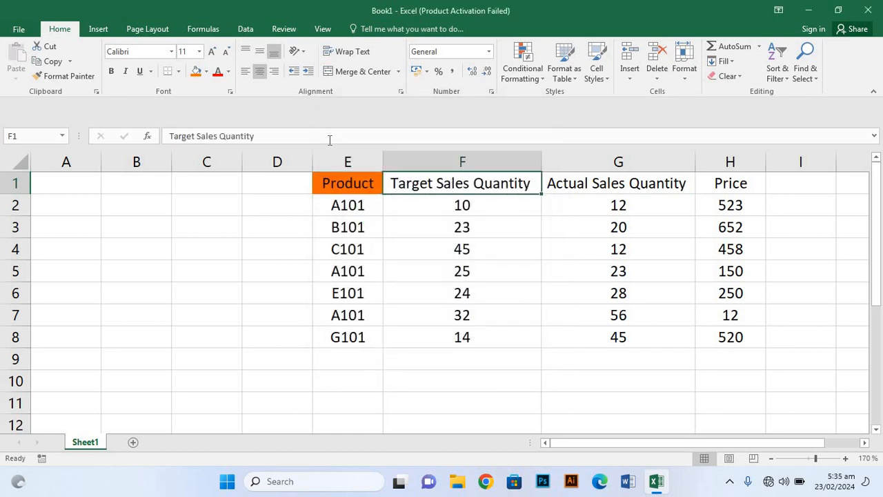
left_click(197, 72)
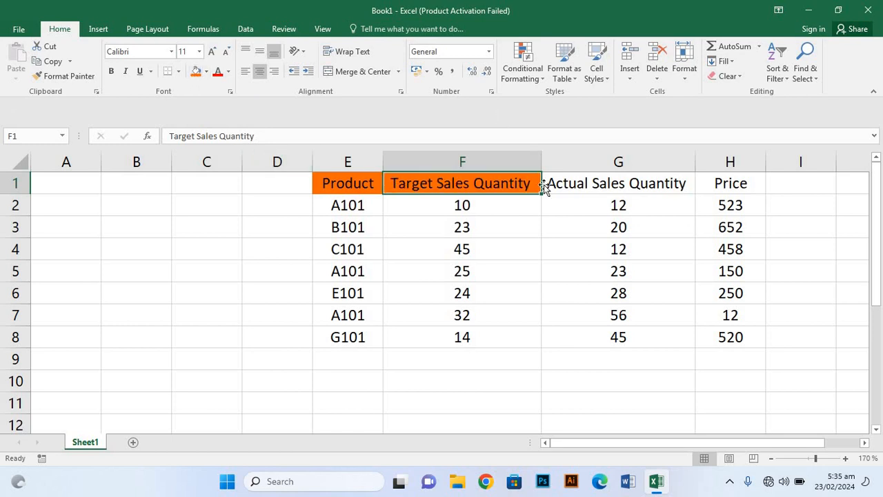
left_click(616, 190)
left_click(197, 72)
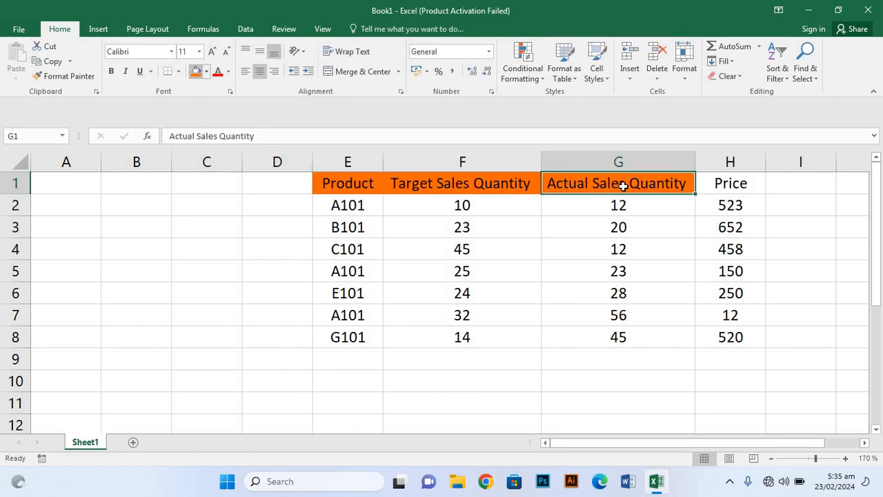
left_click(729, 184)
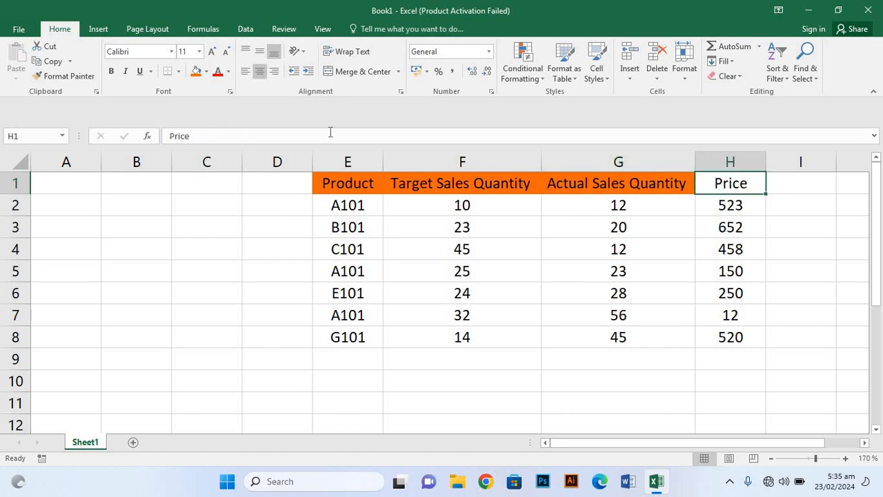
left_click(195, 72)
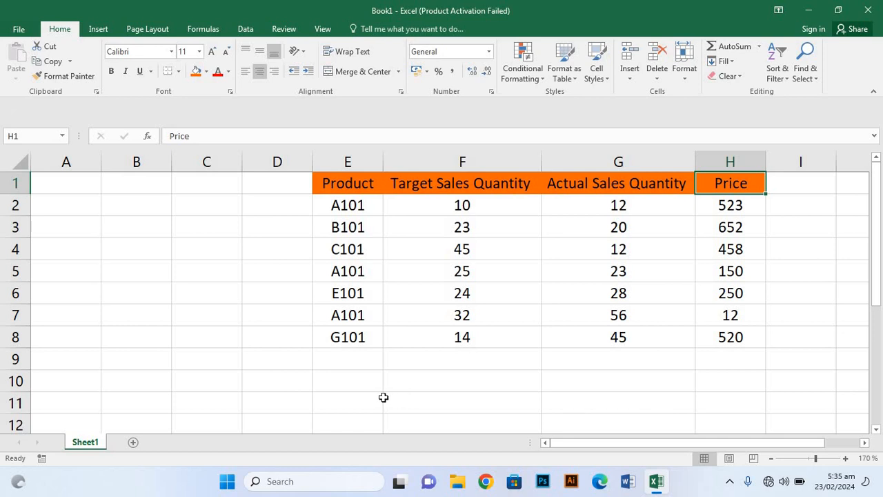
Step: Merge and center cells E10 and F10 below the sales table
left_click(347, 380)
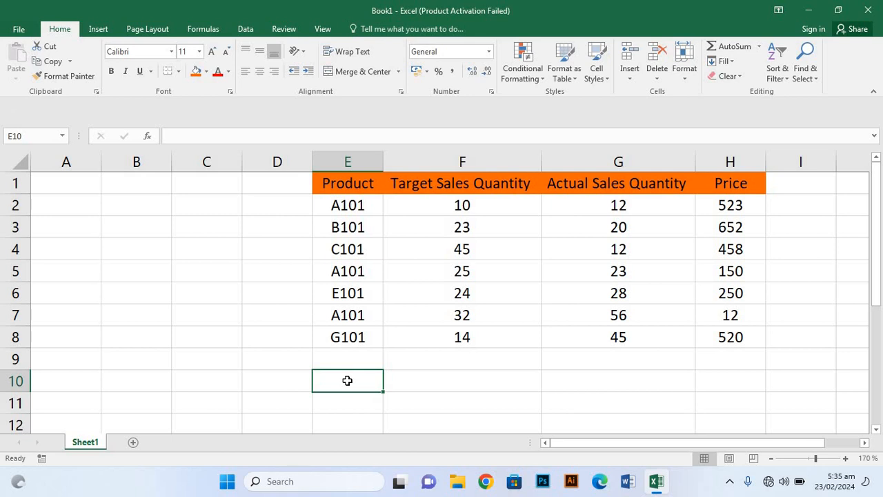
key("shift+Right")
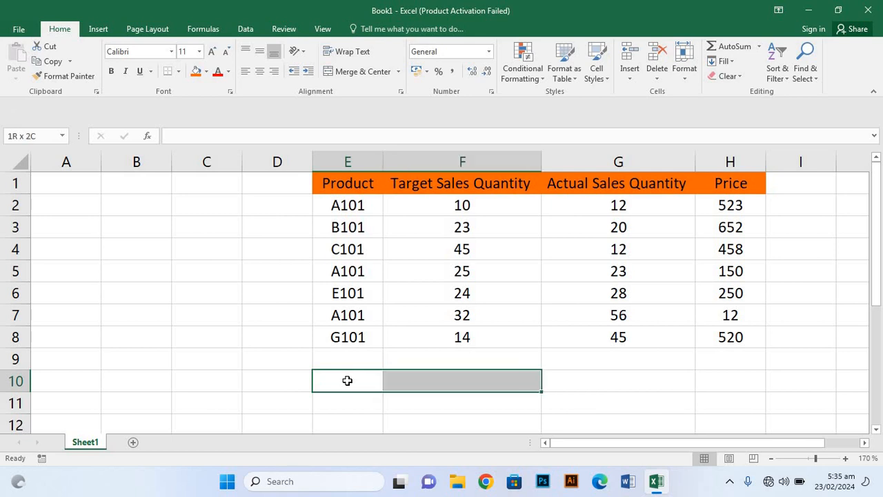
left_click(360, 75)
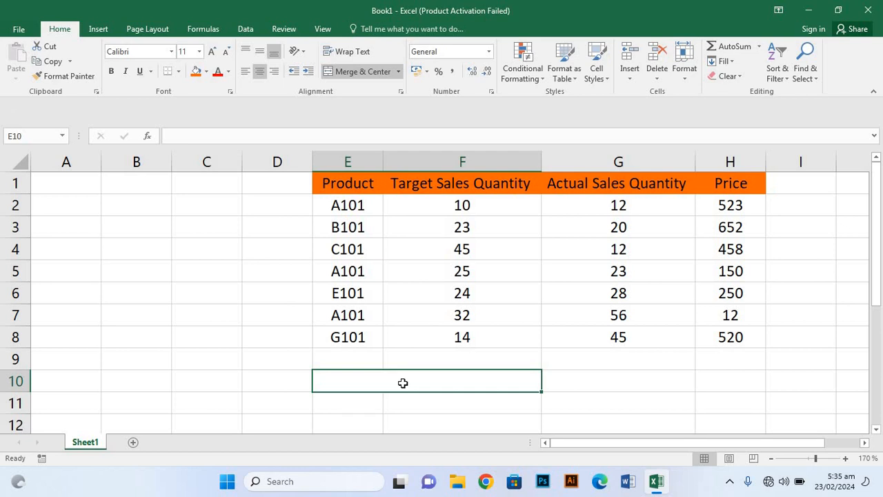
Step: Enter the heading "Output" in the merged cell E10 and fill it with the same orange
type("O")
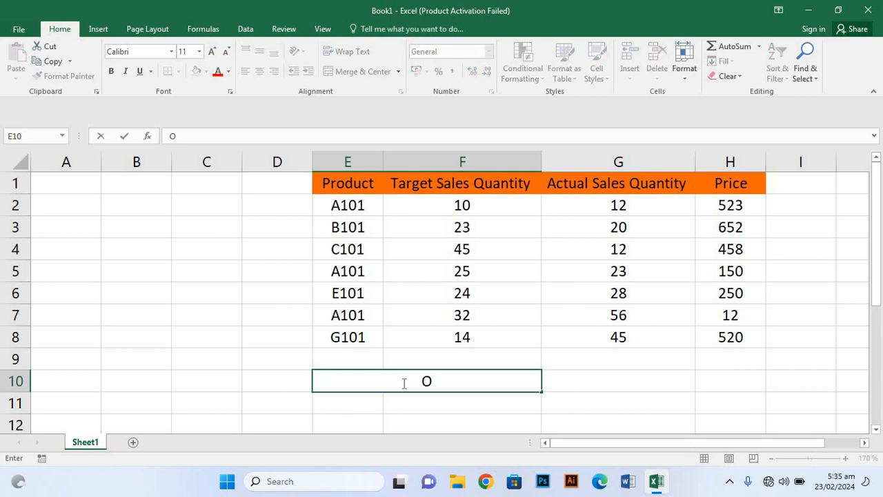
type("ur")
key("BackSpace")
type("to")
key("BackSpace")
type("po")
key("BackSpace")
type("i")
key("BackSpace")
type("ut")
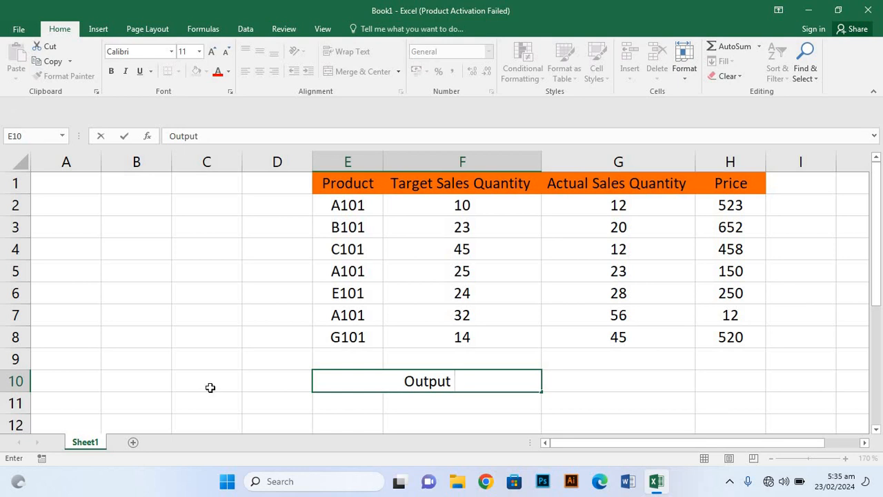
left_click(252, 387)
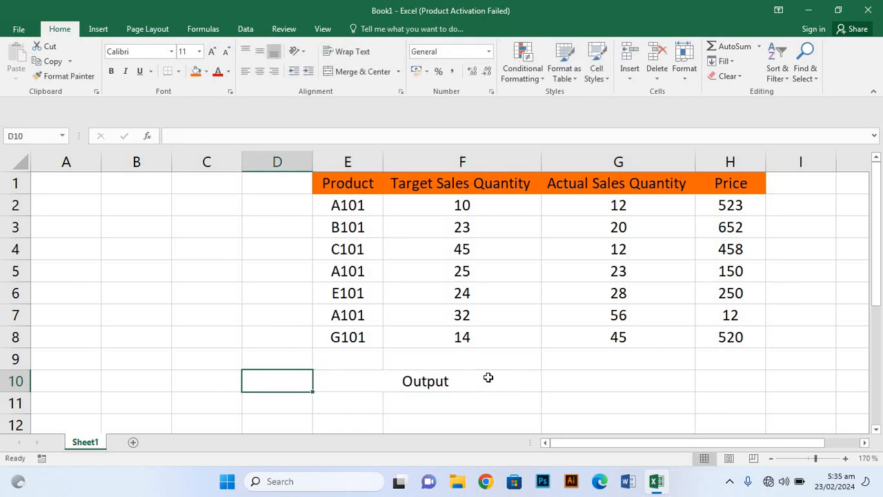
left_click(440, 385)
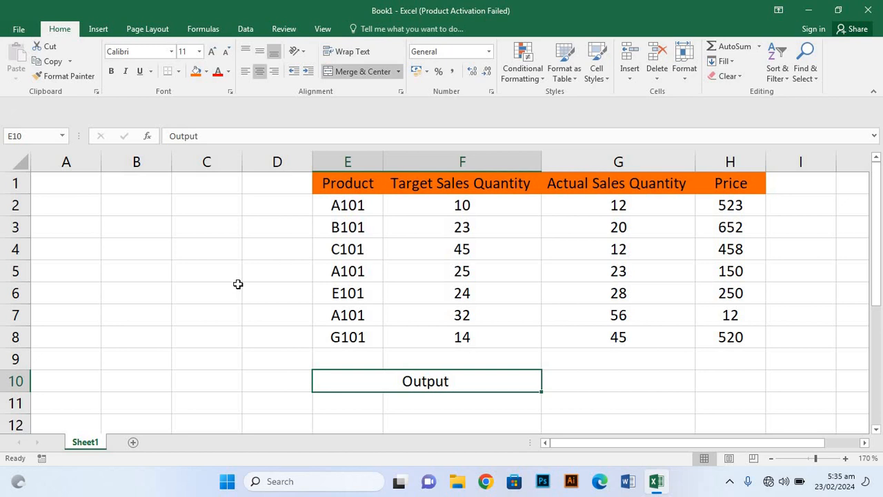
left_click(194, 73)
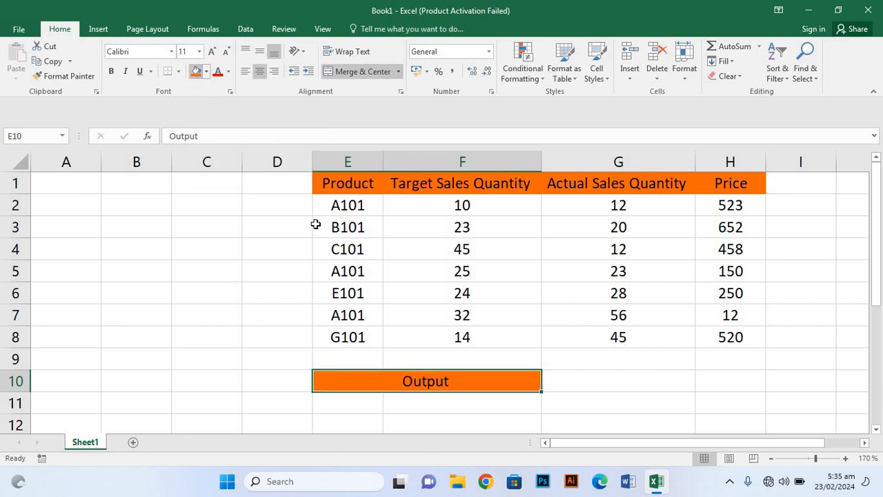
Step: Merge and center cells E11 and F11 directly under the Output heading
left_click(353, 406)
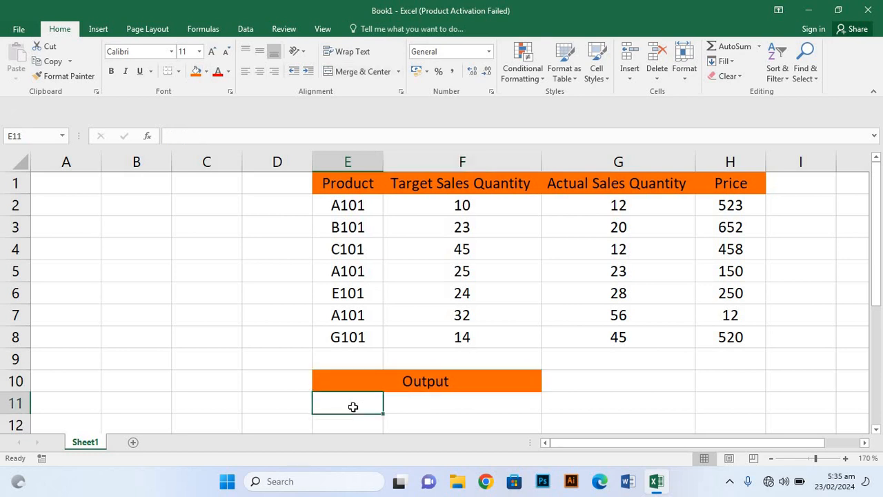
key("shift+Right")
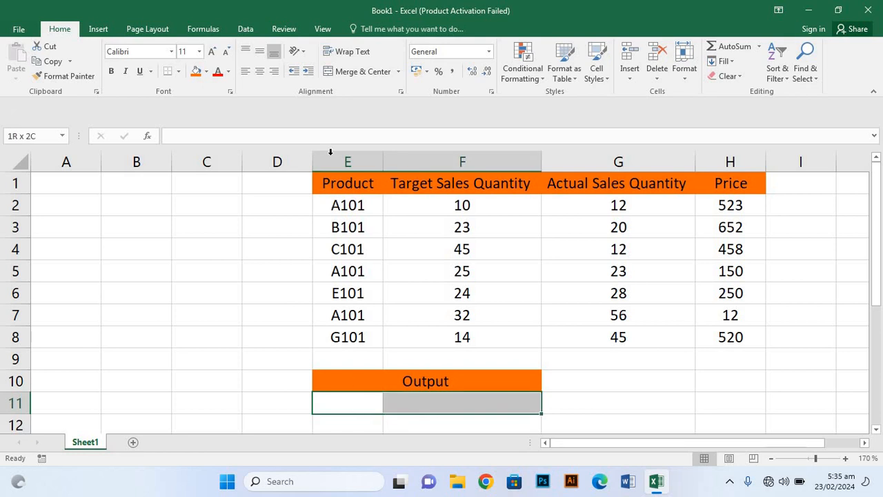
left_click(371, 74)
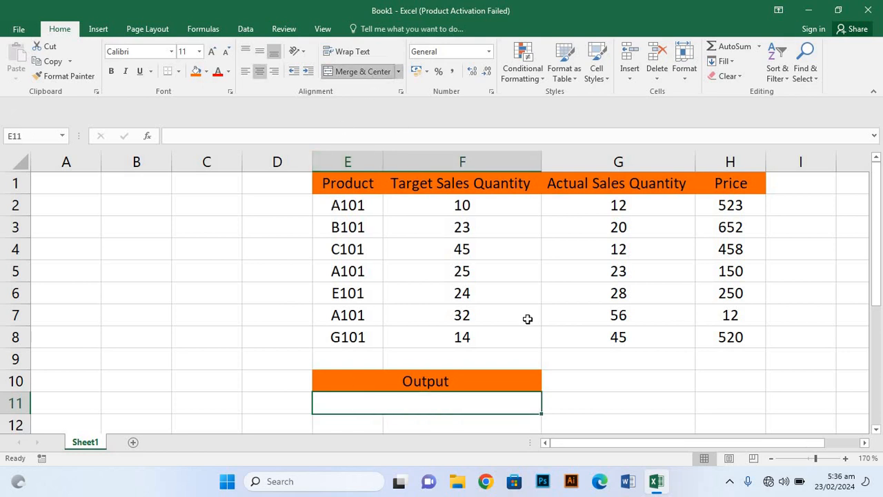
left_click(606, 404)
Step: Start a SUMPRODUCT formula in the merged cell E11 under the Output heading
left_click(363, 403)
left_click(261, 136)
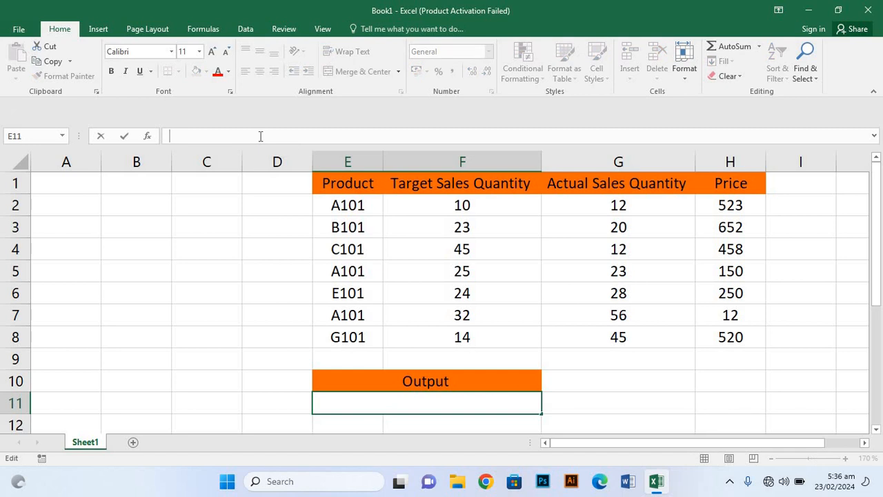
type("=")
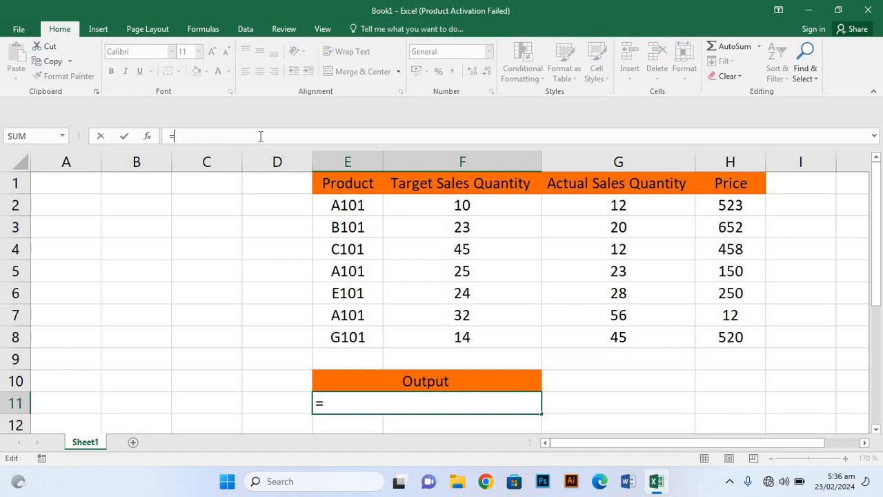
type("Su")
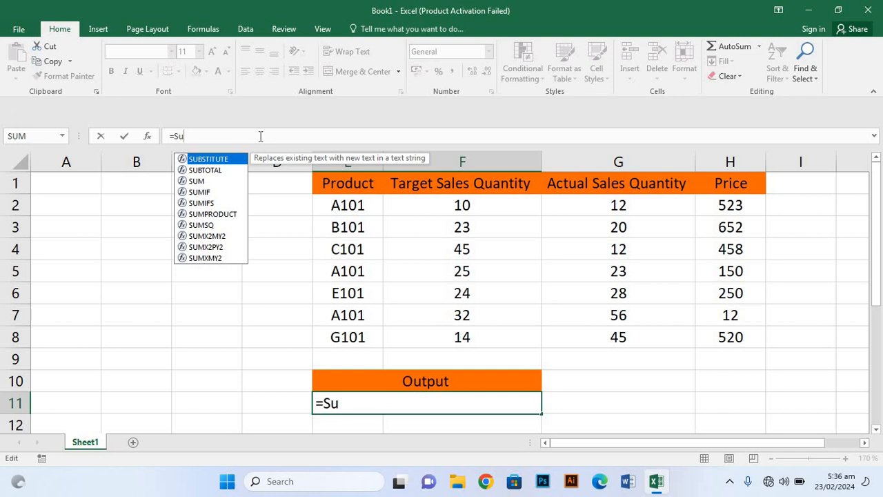
type("m")
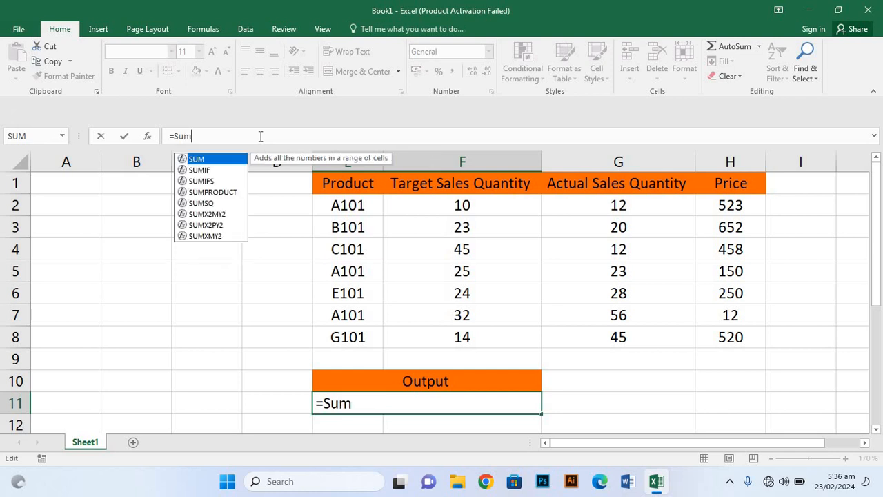
type("i")
key("BackSpace")
type("o")
key("BackSpace")
type("p4")
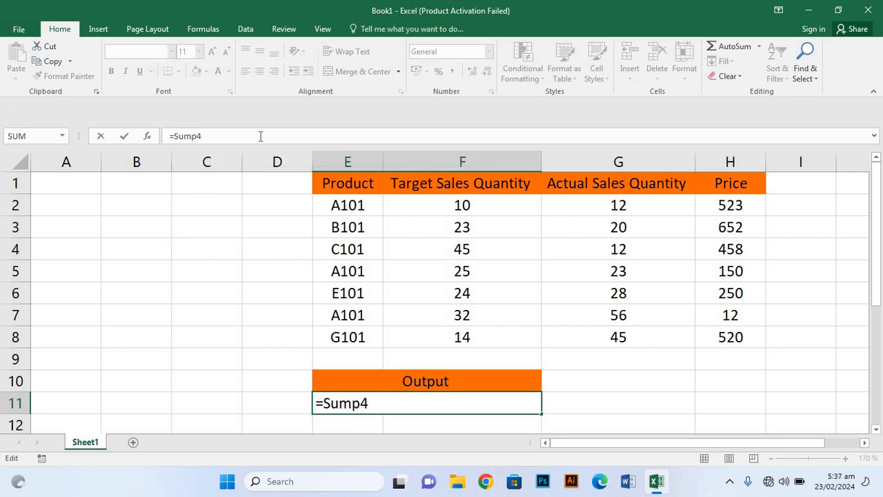
key("BackSpace")
type("r")
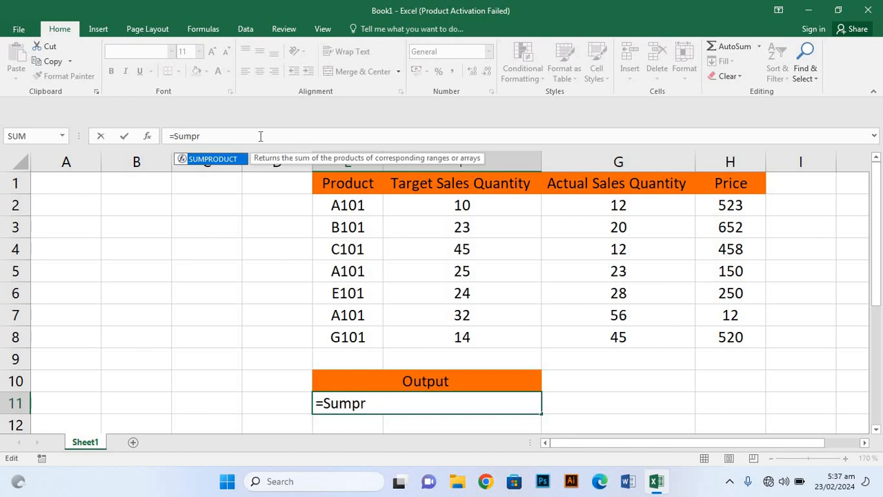
type("odo")
key("BackSpace")
type("uc")
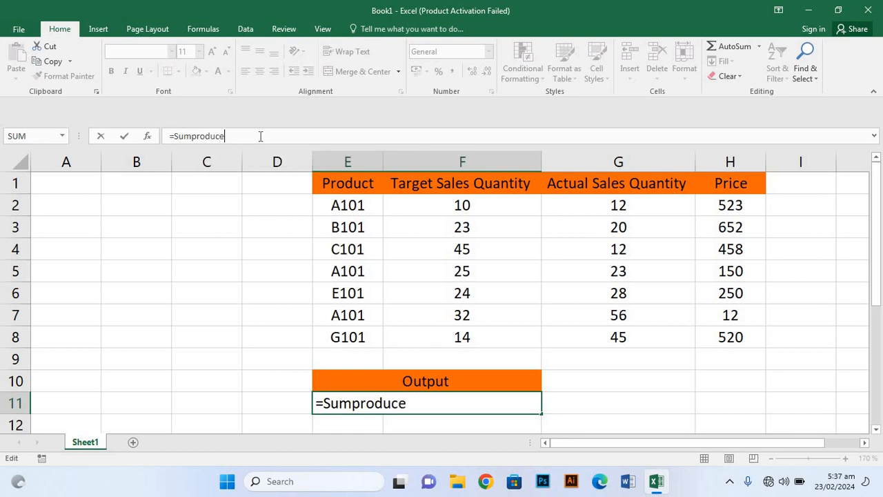
type("r")
key("BackSpace")
type("t")
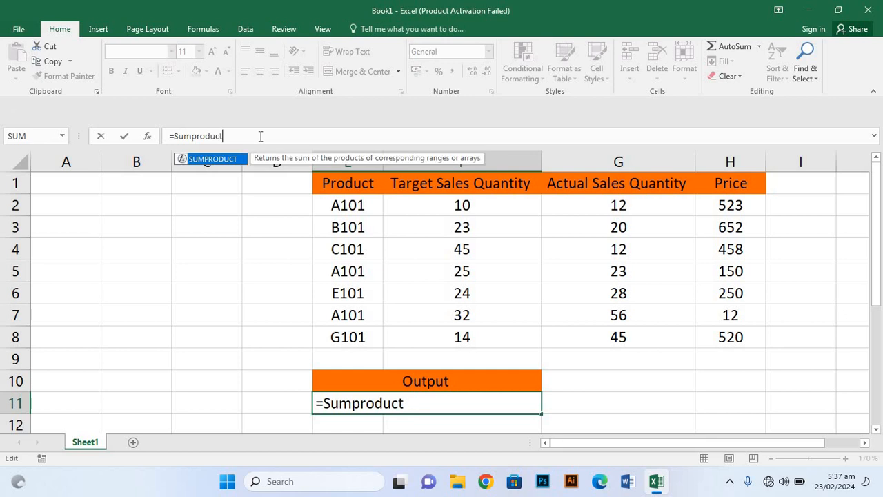
type("(")
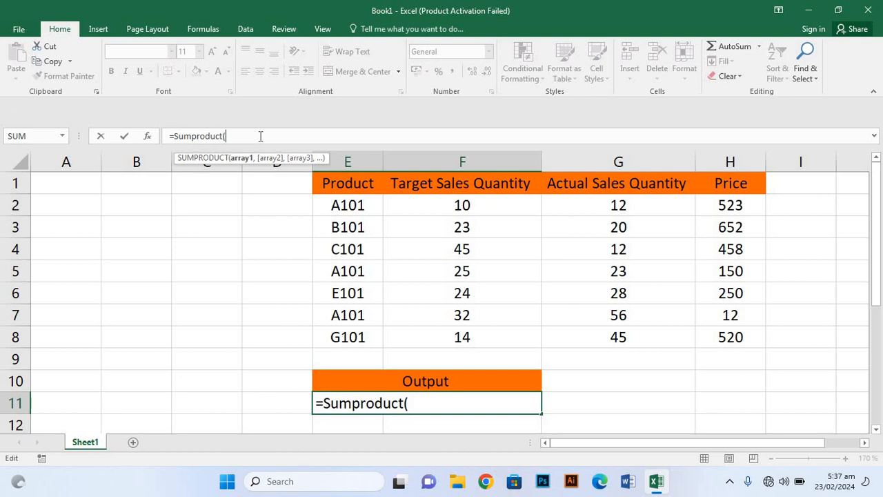
Step: Add the condition (G2:G8>F2:F8) to the SUMPRODUCT formula to compare actual with target sales quantities
type("(")
left_click(628, 204)
left_click_drag(629, 253, 617, 331)
left_click(625, 354)
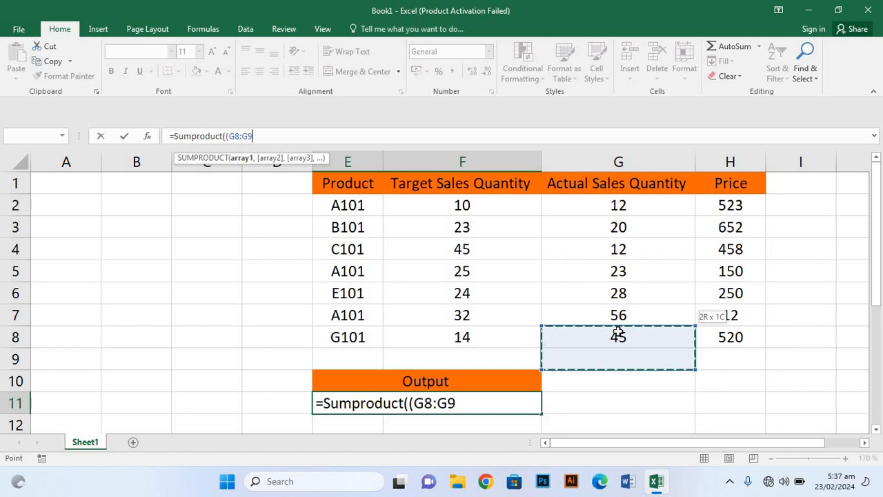
left_click(740, 389)
left_click_drag(621, 204, 623, 337)
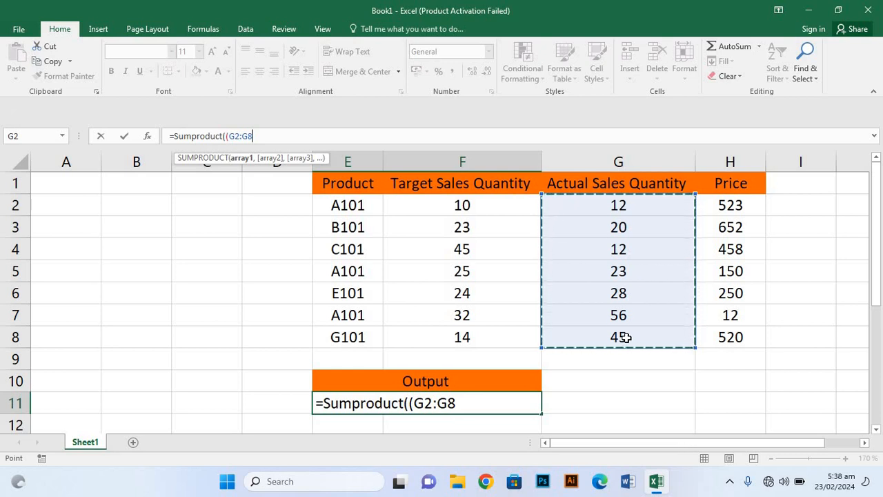
type(">")
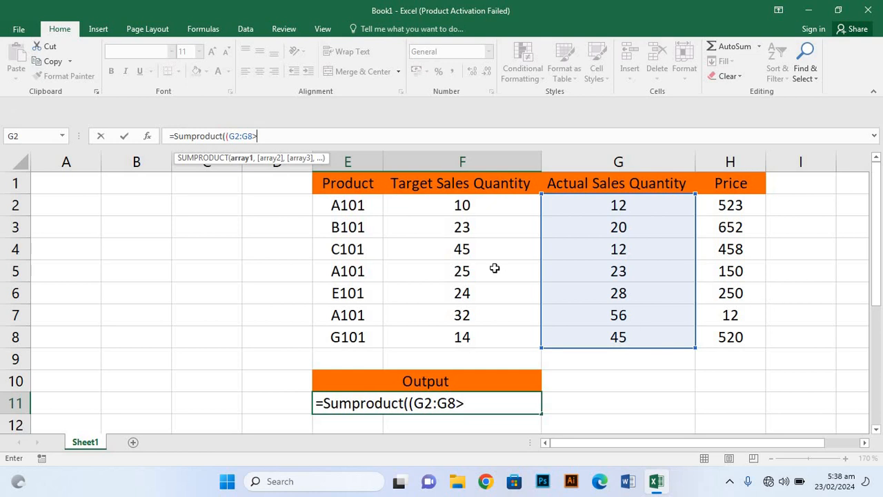
left_click(464, 206)
left_click_drag(466, 237, 459, 332)
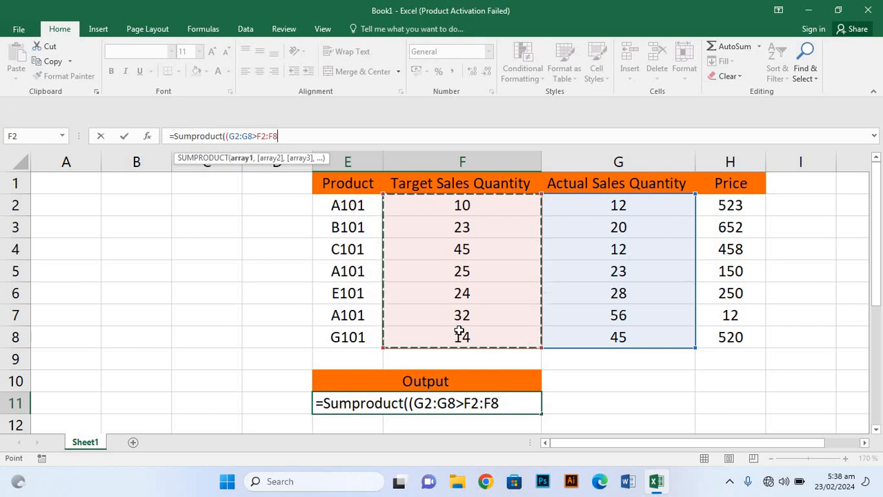
type(")")
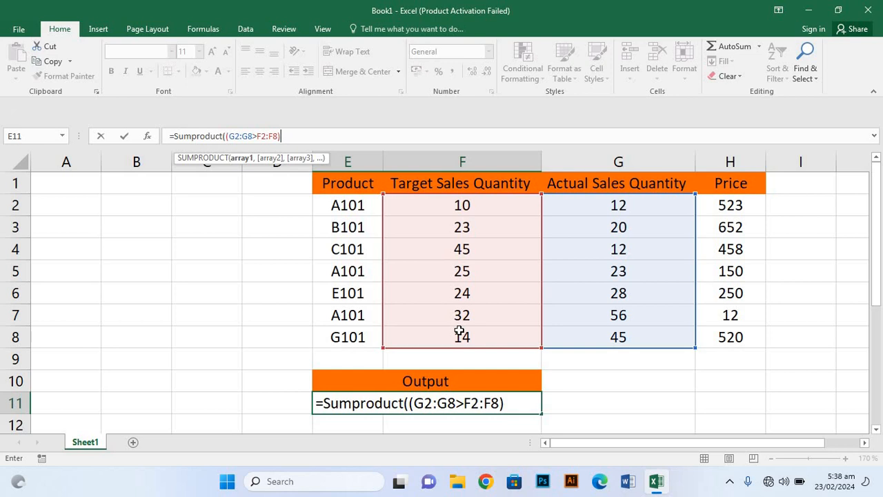
Step: Multiply by the condition (E2:E8="A101") in the formula to restrict it to product A101
type("*")
type("(")
left_click_drag(346, 203, 346, 336)
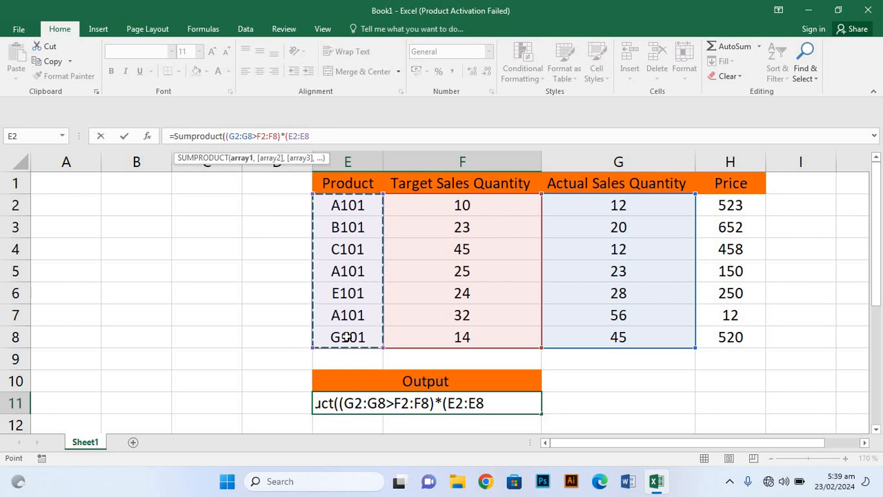
type("=")
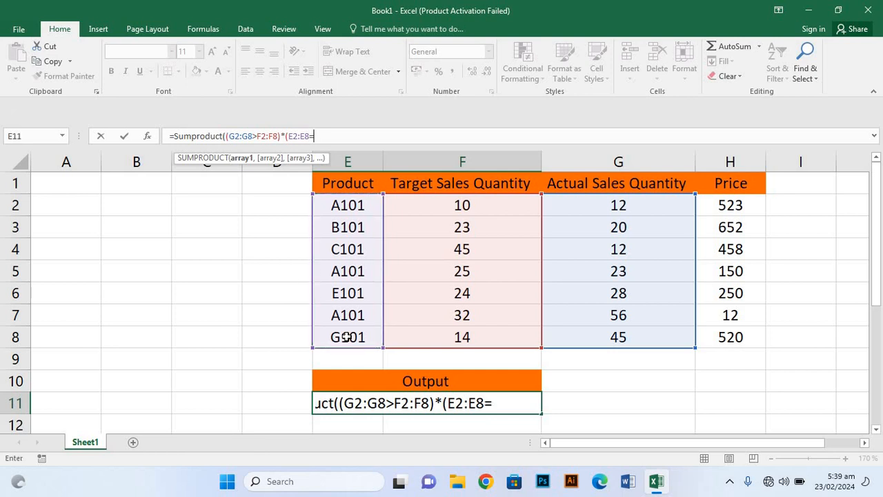
type("\"")
type("A101")
type("\"")
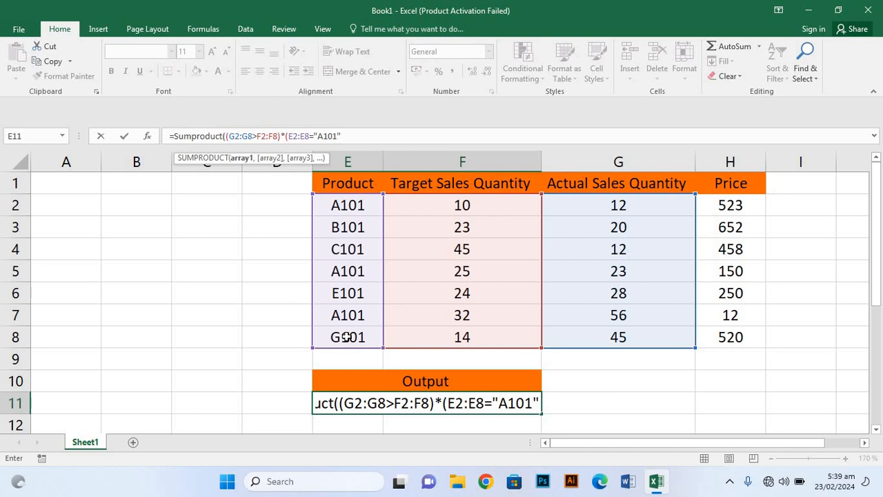
type(")")
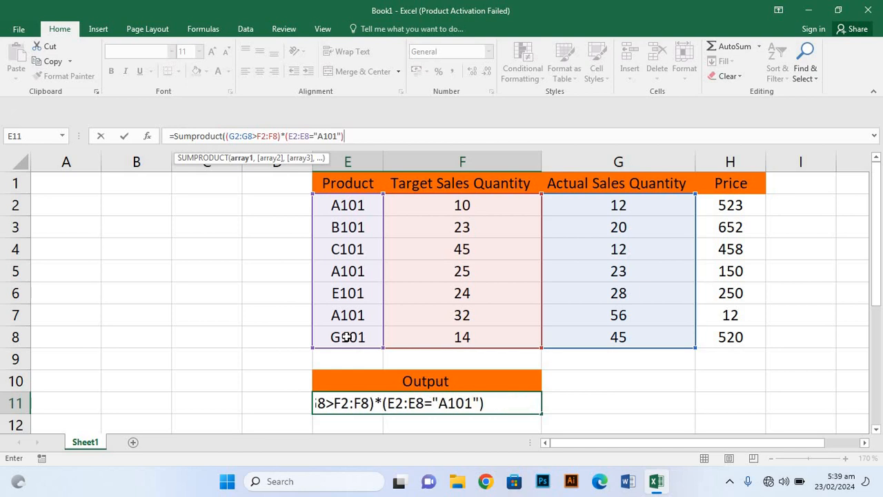
Step: Multiply by the price range H2:H8 and commit the formula, accepting the proposed correction that adds the closing parenthesis
type("*")
left_click_drag(735, 203, 735, 338)
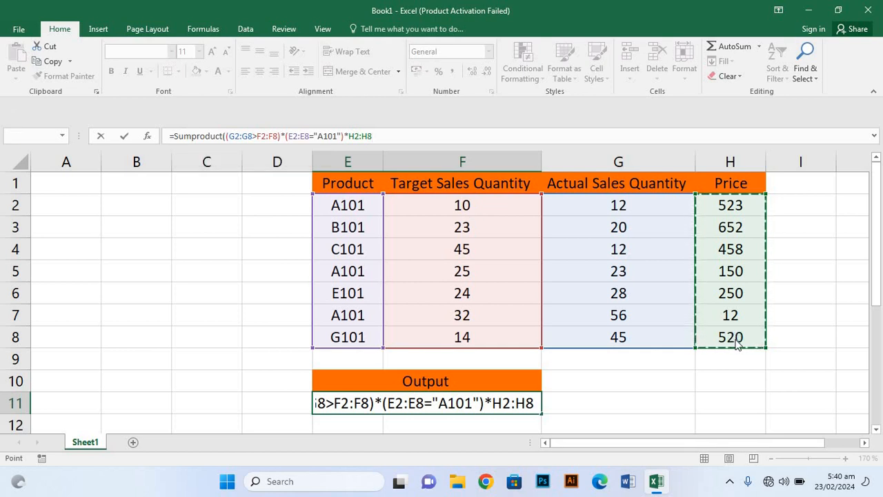
key("Return")
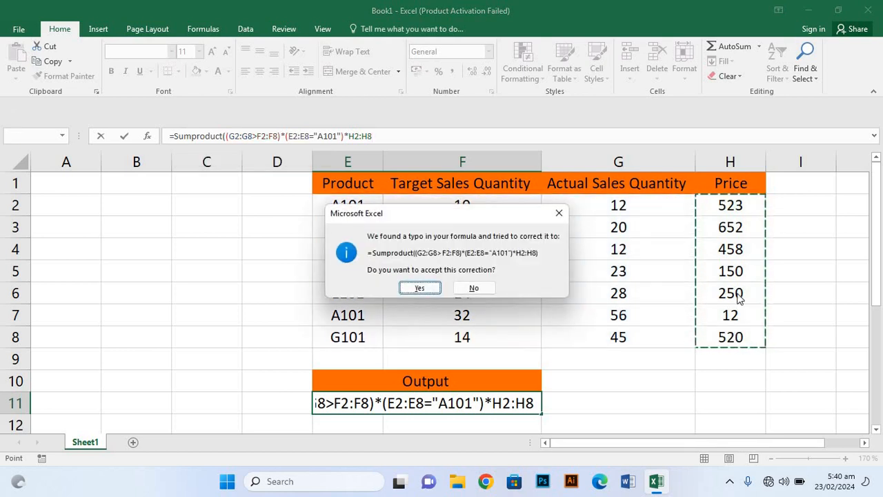
left_click(417, 288)
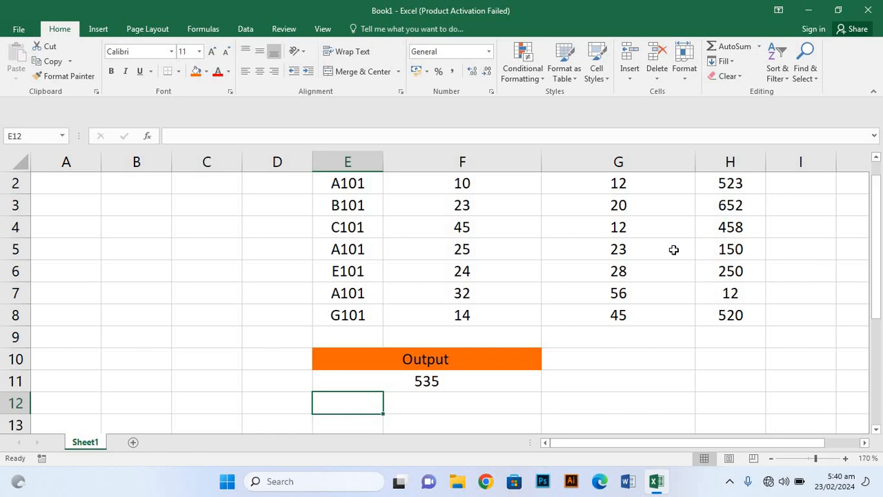
left_click(356, 182)
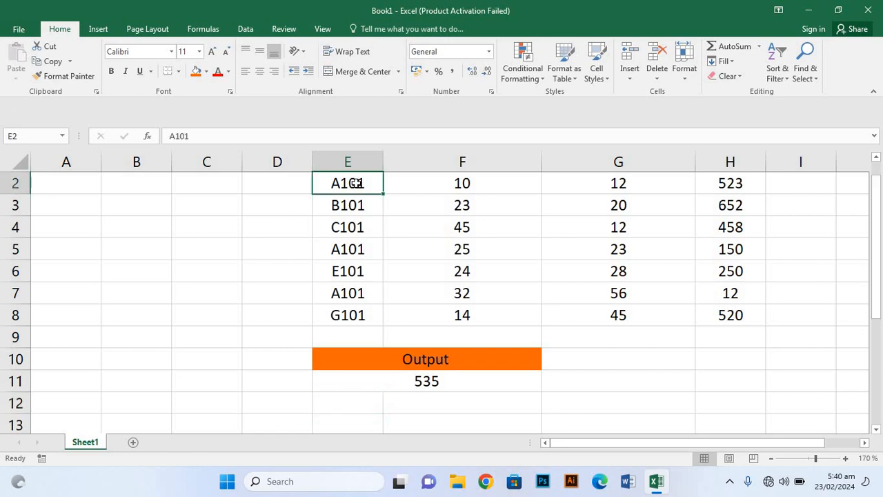
left_click(196, 72)
left_click(473, 186)
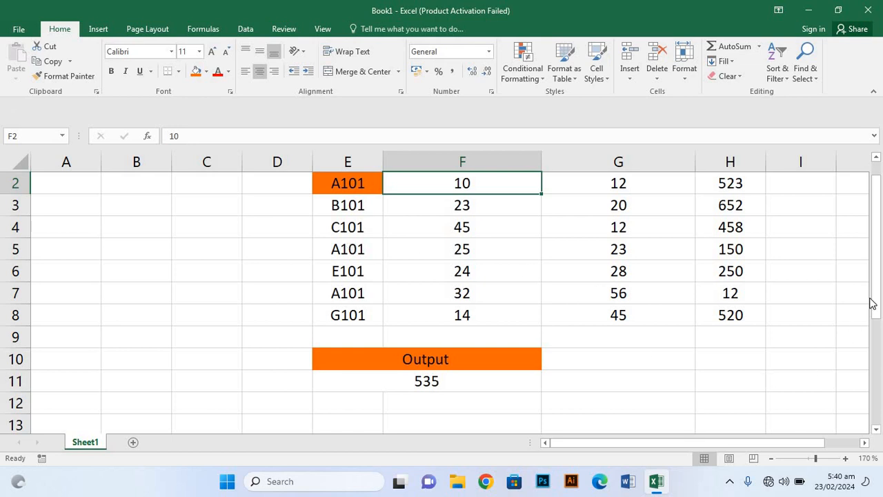
left_click_drag(877, 305, 834, 258)
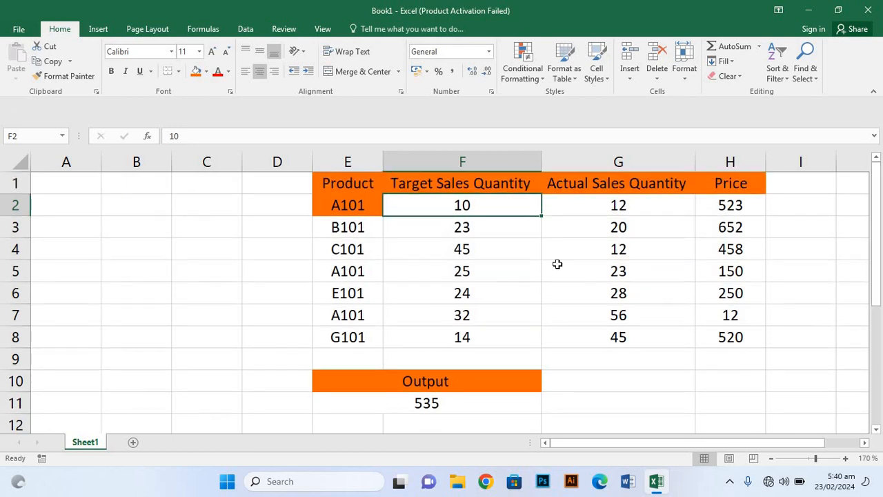
left_click(351, 207)
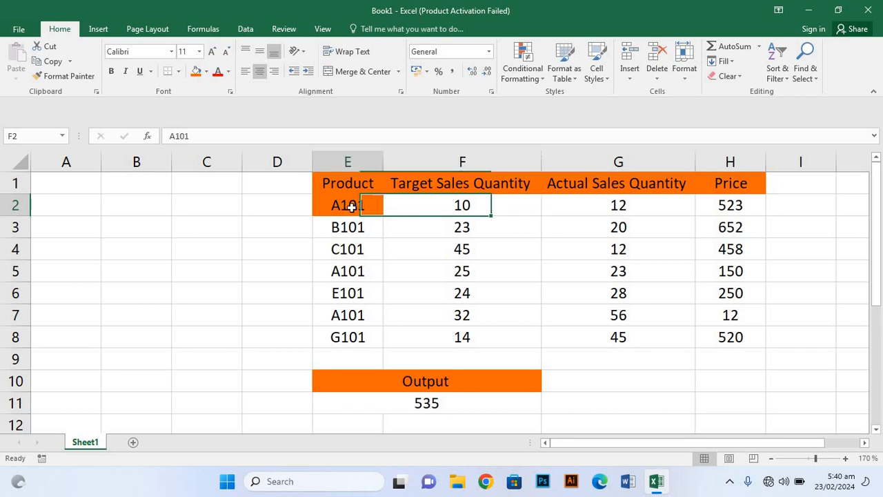
left_click(205, 72)
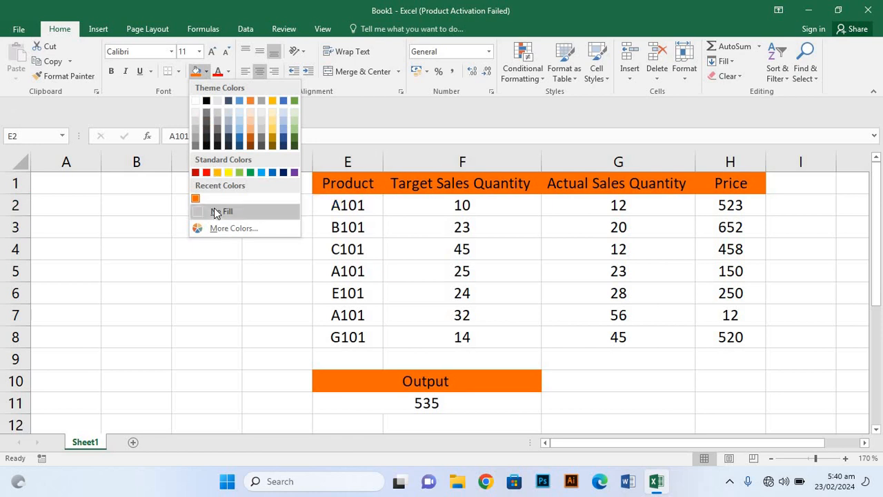
left_click(214, 212)
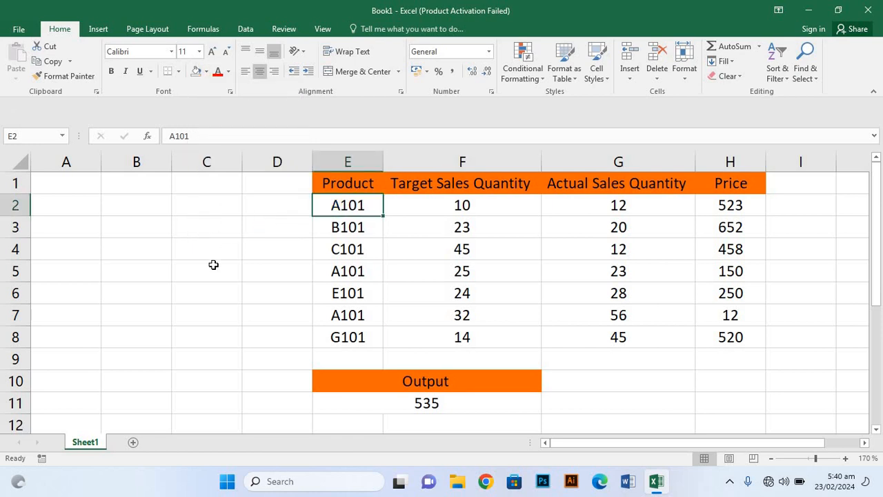
left_click(213, 266)
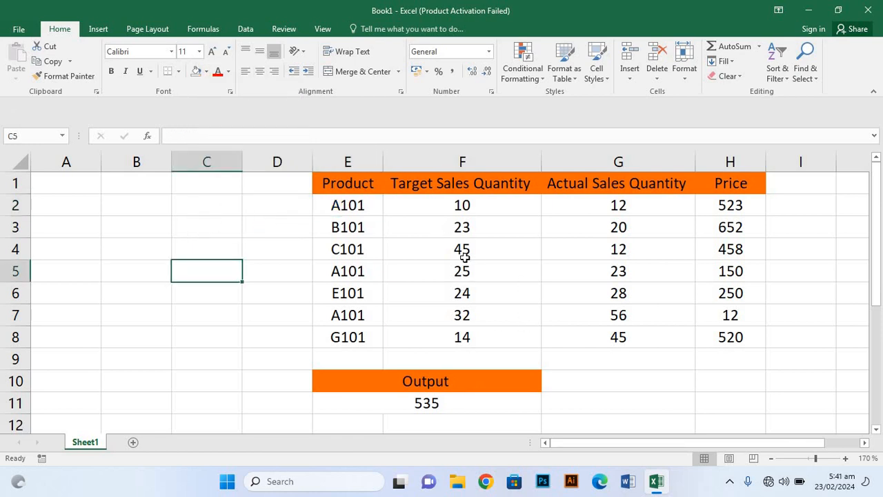